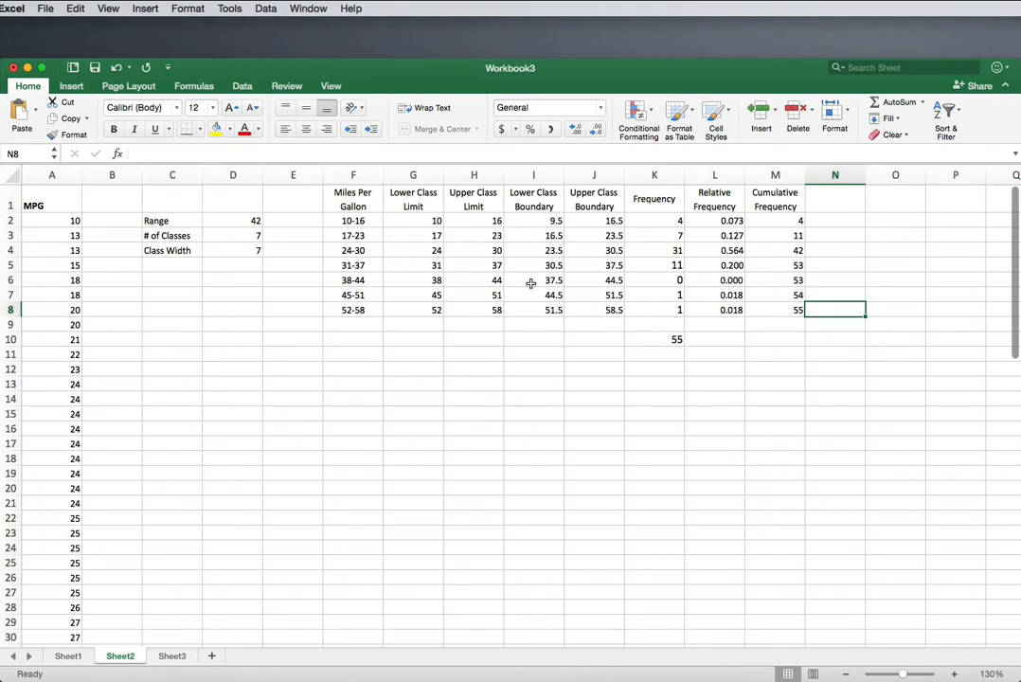
Step: Insert a new column before the Frequency column and head it "Midpoint" in K1
{"action": "left_click", "coordinate": [653, 176]}
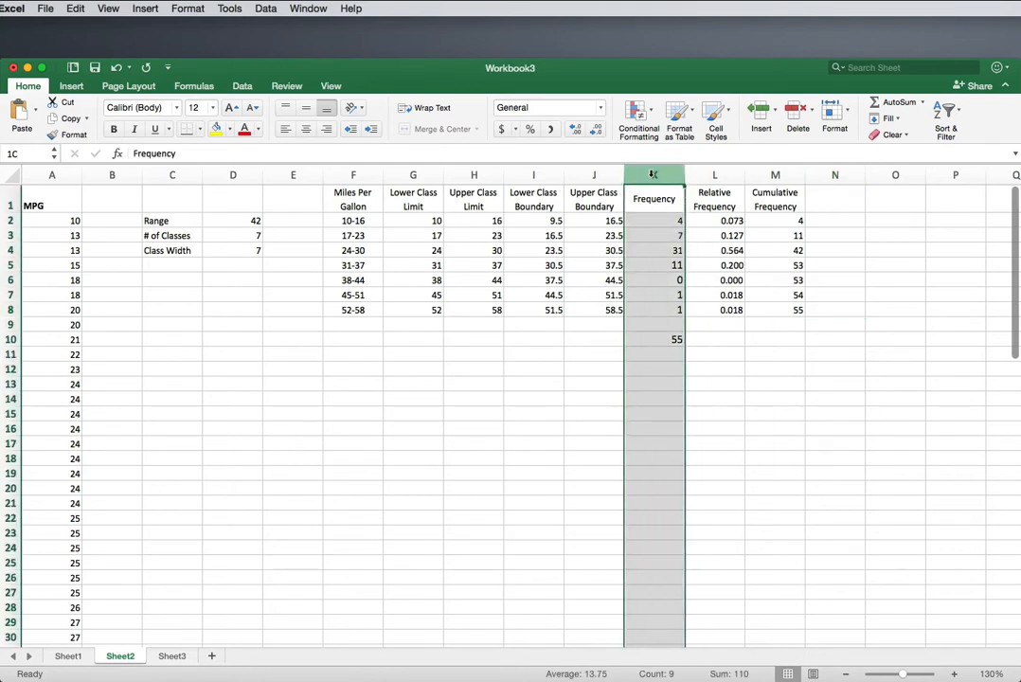
{"action": "right_click", "coordinate": [653, 175]}
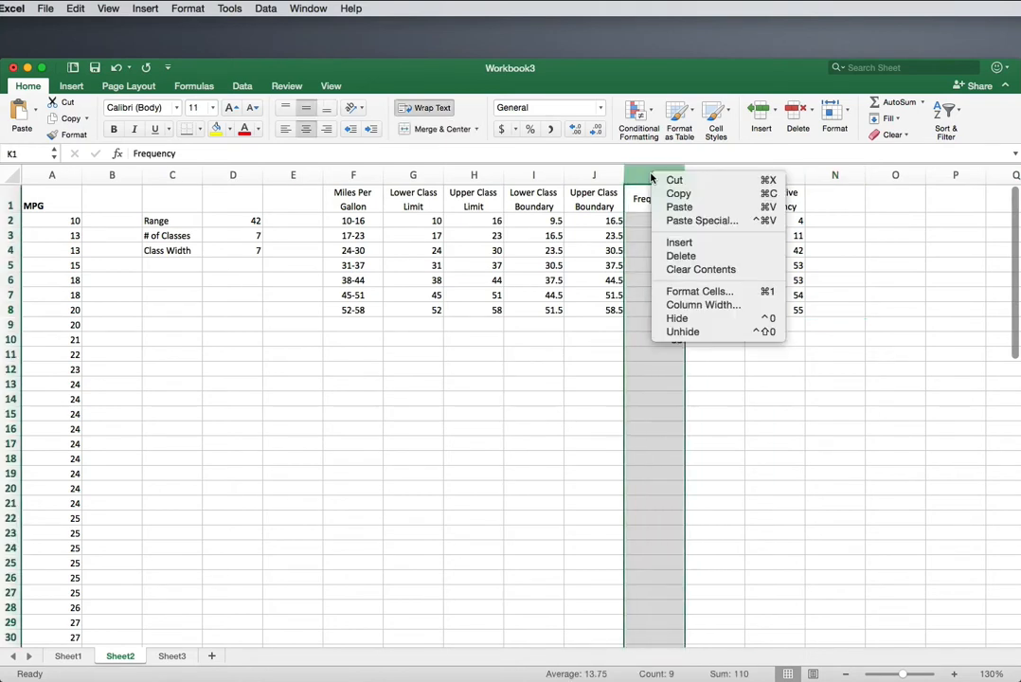
{"action": "left_click", "coordinate": [664, 234]}
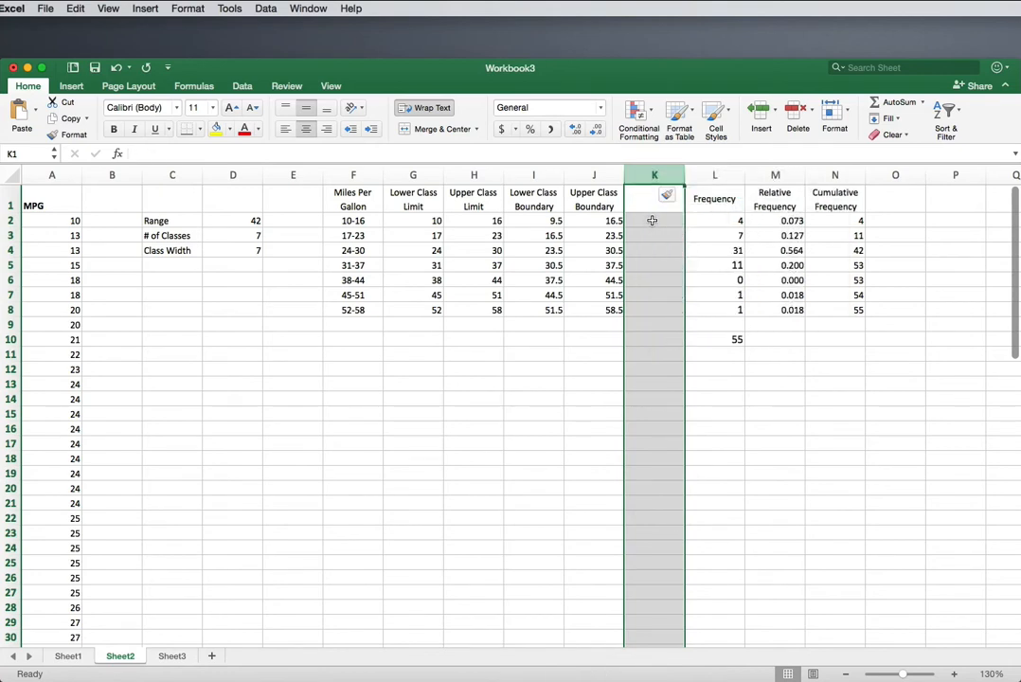
{"action": "left_click", "coordinate": [651, 221]}
{"action": "left_click", "coordinate": [647, 201]}
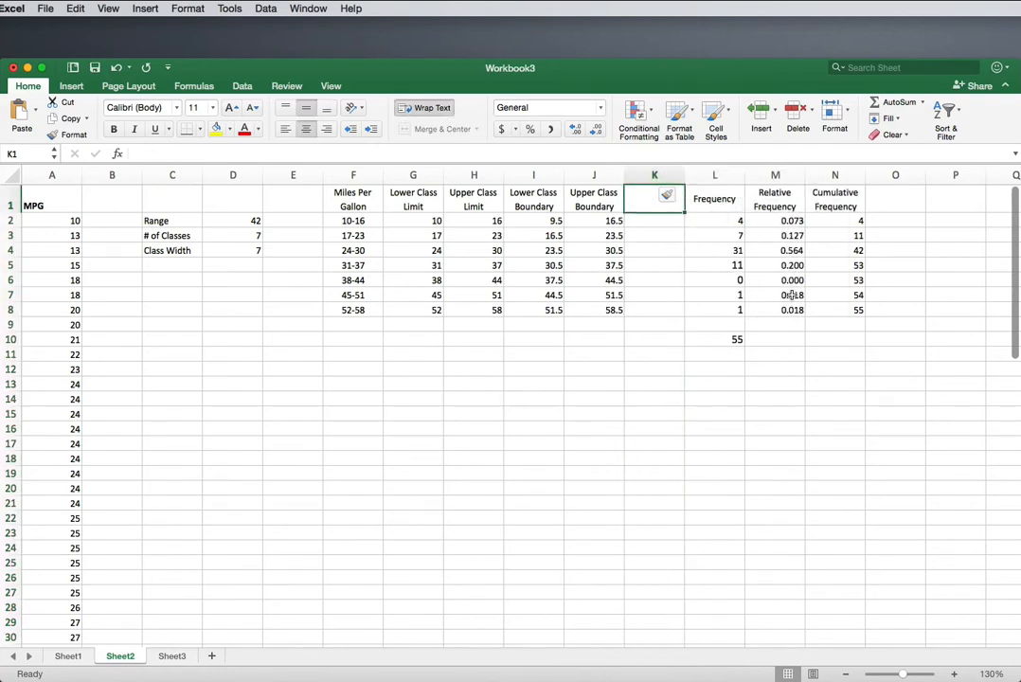
{"action": "type", "text": "Midpoint"}
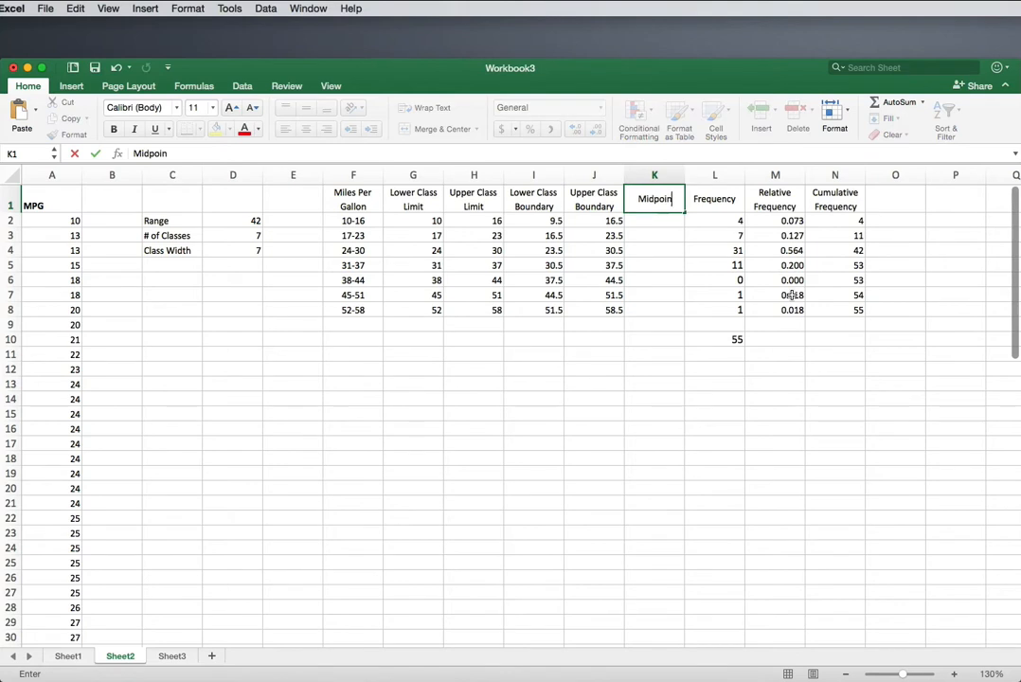
{"action": "key", "text": "Return"}
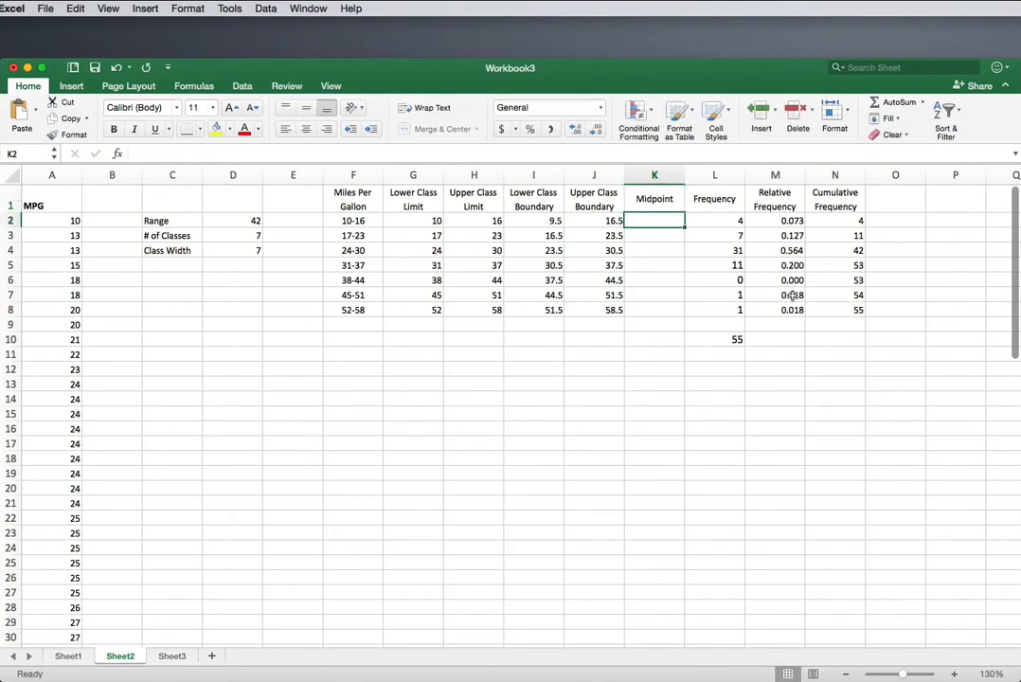
Step: Calculate the first class midpoint in K2 with the formula =(G2+H2)/2
{"action": "type", "text": "="}
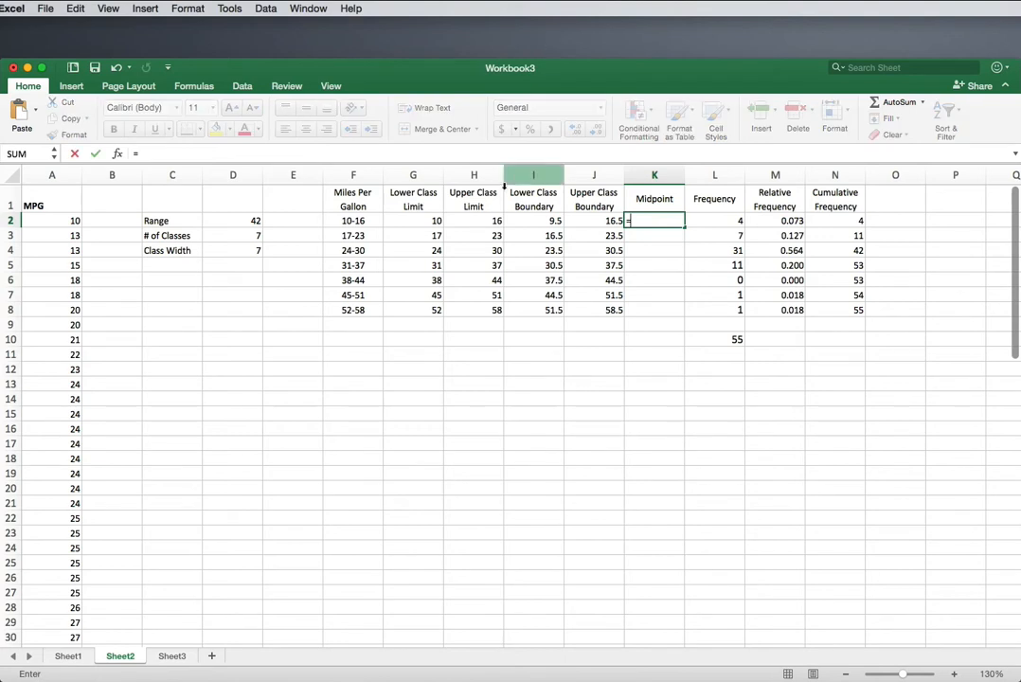
{"action": "left_click", "coordinate": [414, 222]}
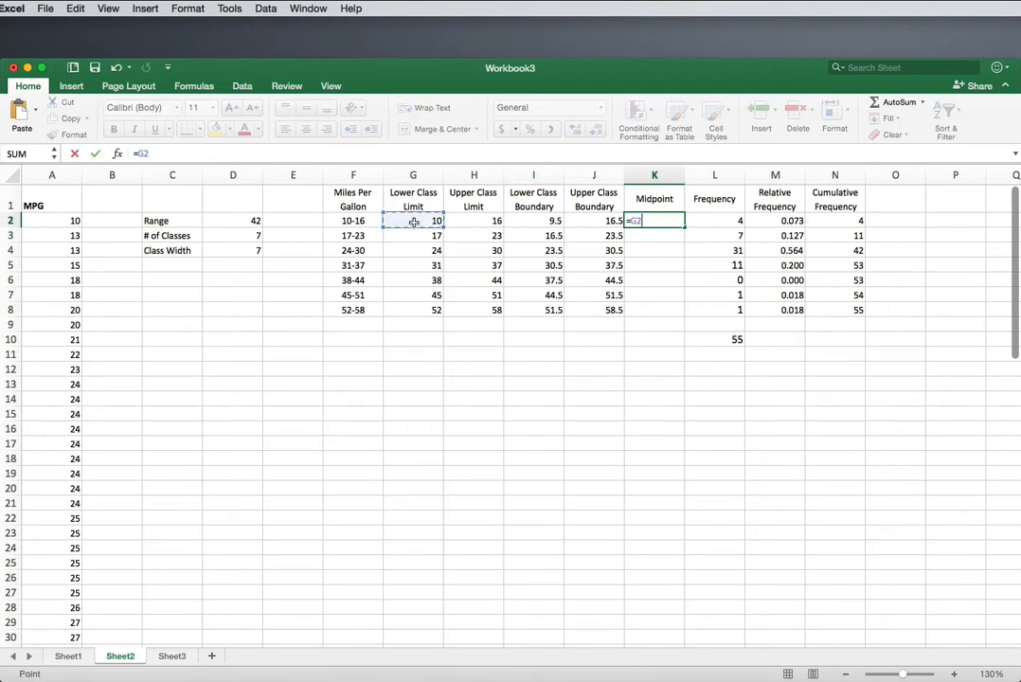
{"action": "type", "text": "+"}
{"action": "left_click", "coordinate": [469, 222]}
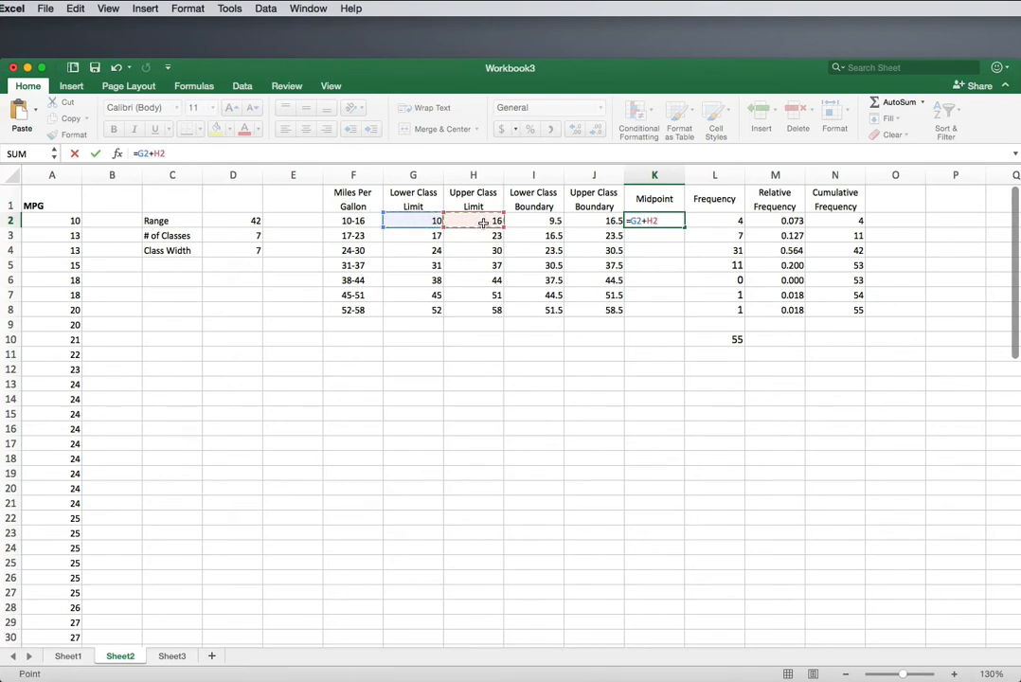
{"action": "left_click", "coordinate": [139, 153]}
{"action": "type", "text": "("}
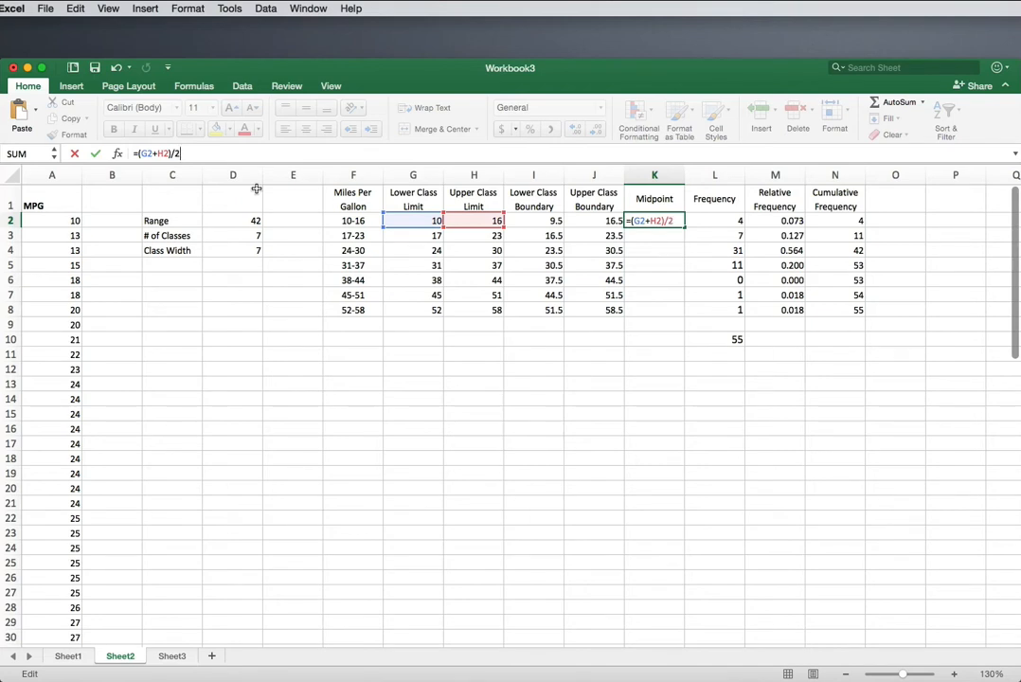
{"action": "key", "text": "Return"}
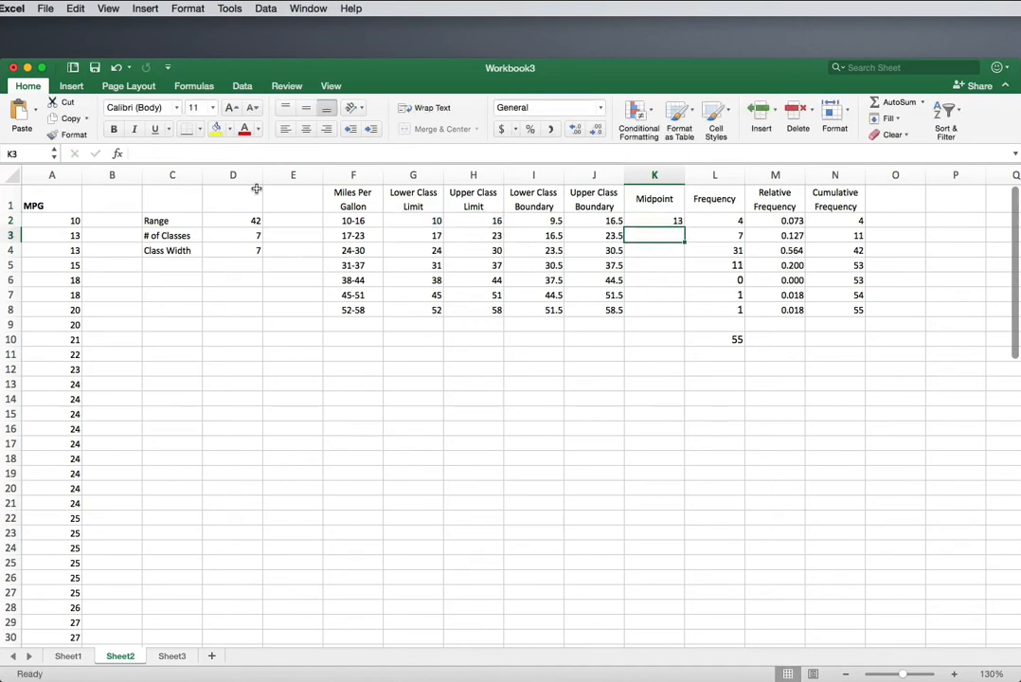
Step: Fill the midpoint formula from K2 down through K8 and check the copied formulas
{"action": "left_click", "coordinate": [663, 223]}
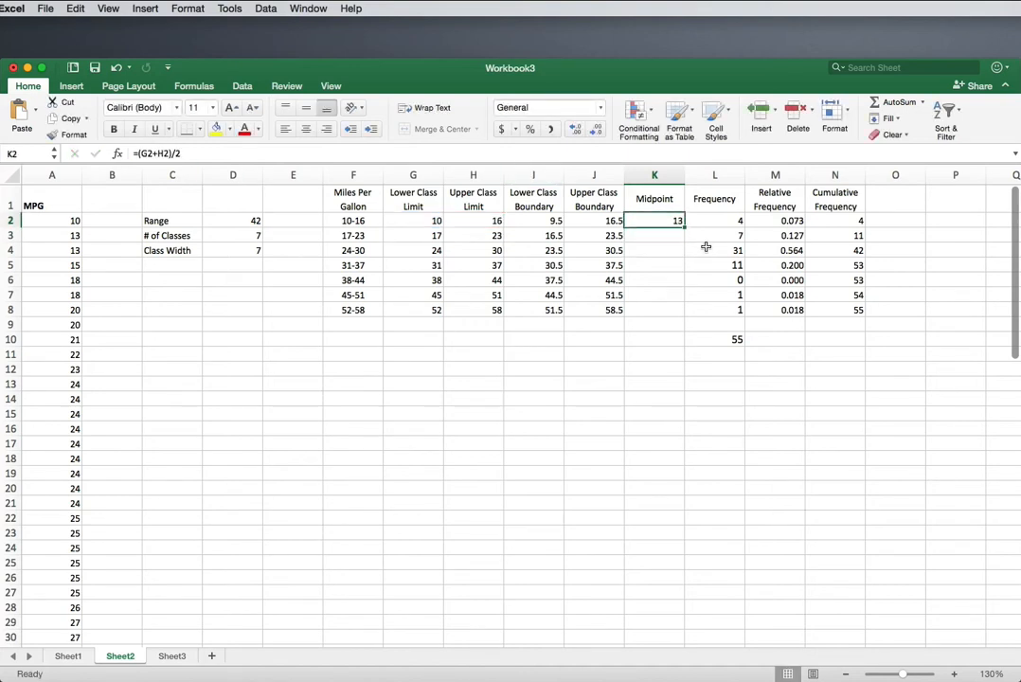
{"action": "left_click_drag", "start_coordinate": [684, 228], "coordinate": [678, 316]}
{"action": "left_click", "coordinate": [644, 237]}
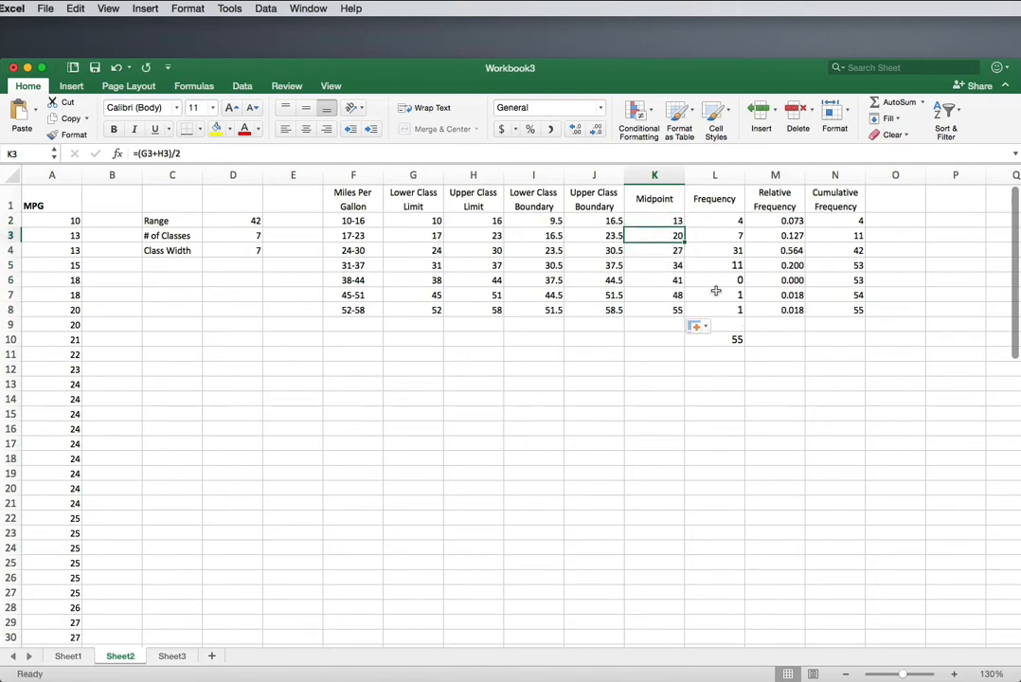
{"action": "left_click", "coordinate": [654, 311]}
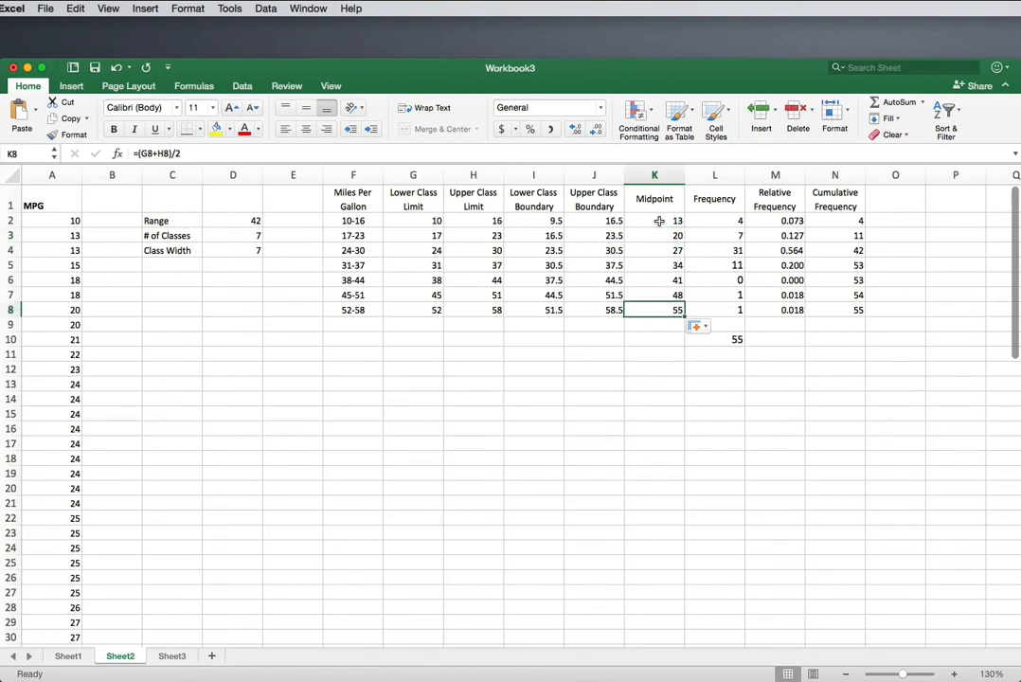
Step: Insert a line chart of the class frequencies in L2:L8
{"action": "left_click_drag", "start_coordinate": [646, 221], "coordinate": [716, 311]}
{"action": "left_click", "coordinate": [715, 221]}
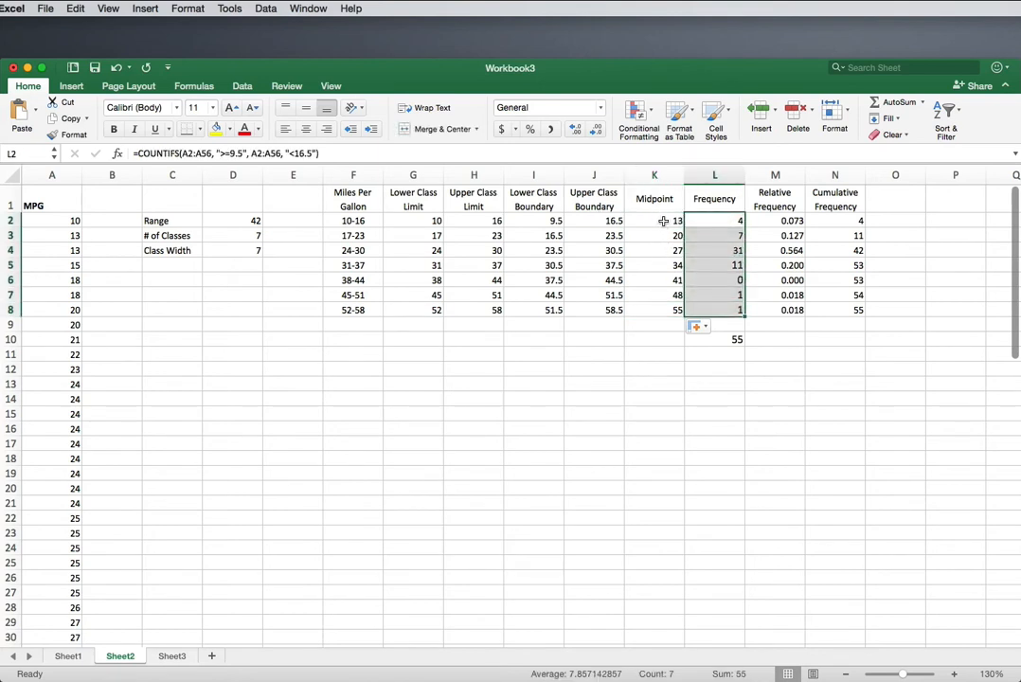
{"action": "left_click", "coordinate": [73, 87]}
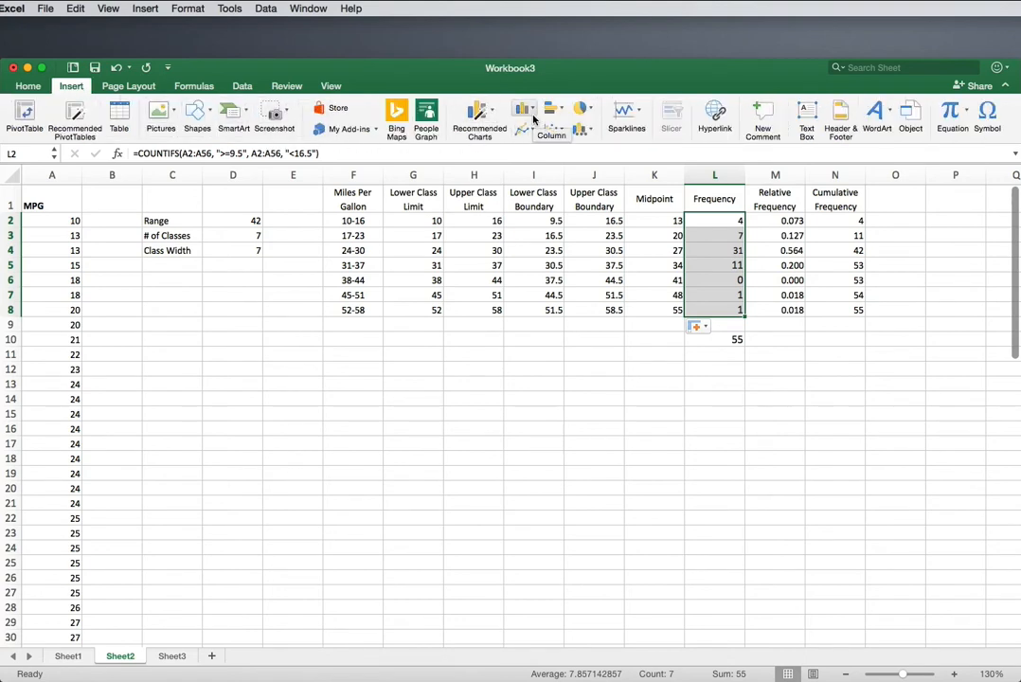
{"action": "left_click", "coordinate": [525, 129]}
{"action": "left_click", "coordinate": [538, 165]}
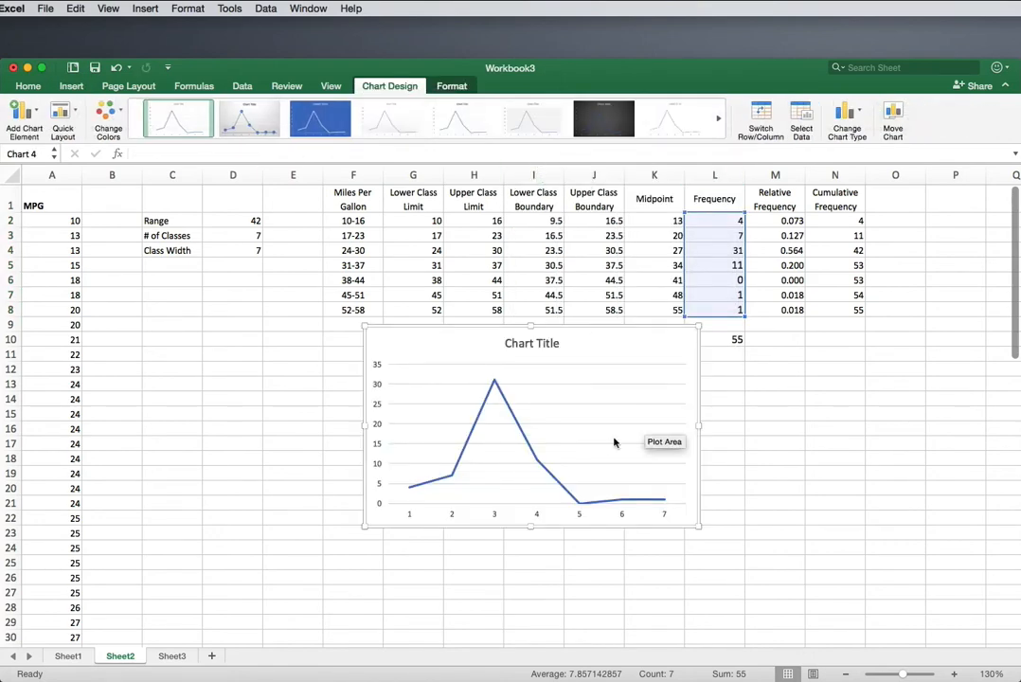
Step: Change the line chart's title to "Frequency Polygon MPG"
{"action": "left_click", "coordinate": [539, 347]}
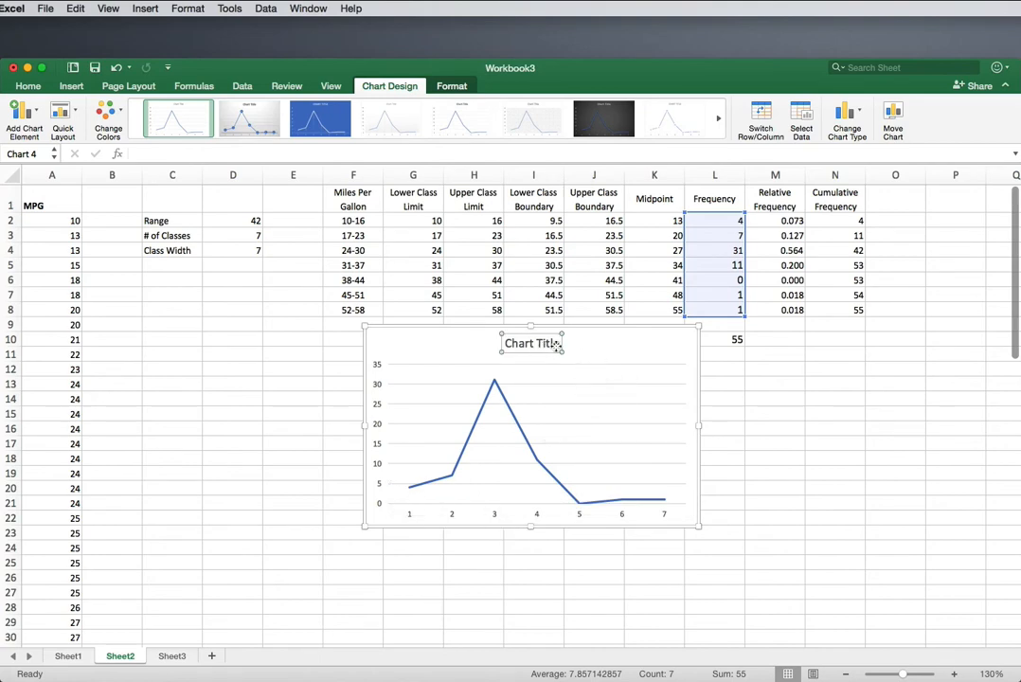
{"action": "double_click", "coordinate": [557, 344]}
{"action": "left_click_drag", "start_coordinate": [558, 343], "coordinate": [491, 343]}
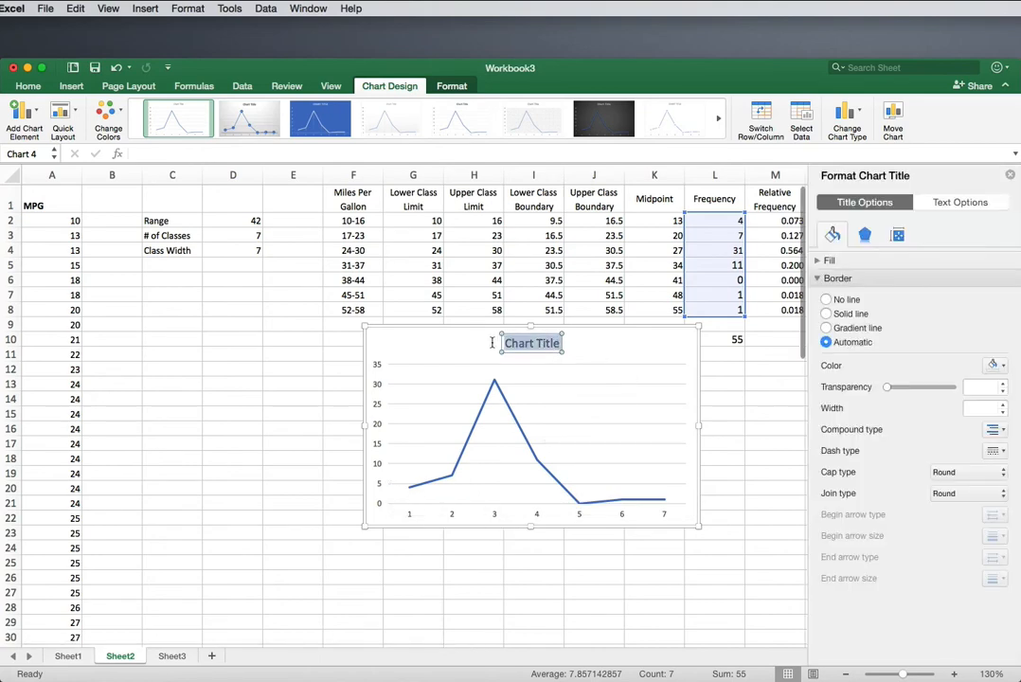
{"action": "type", "text": "Frequ"}
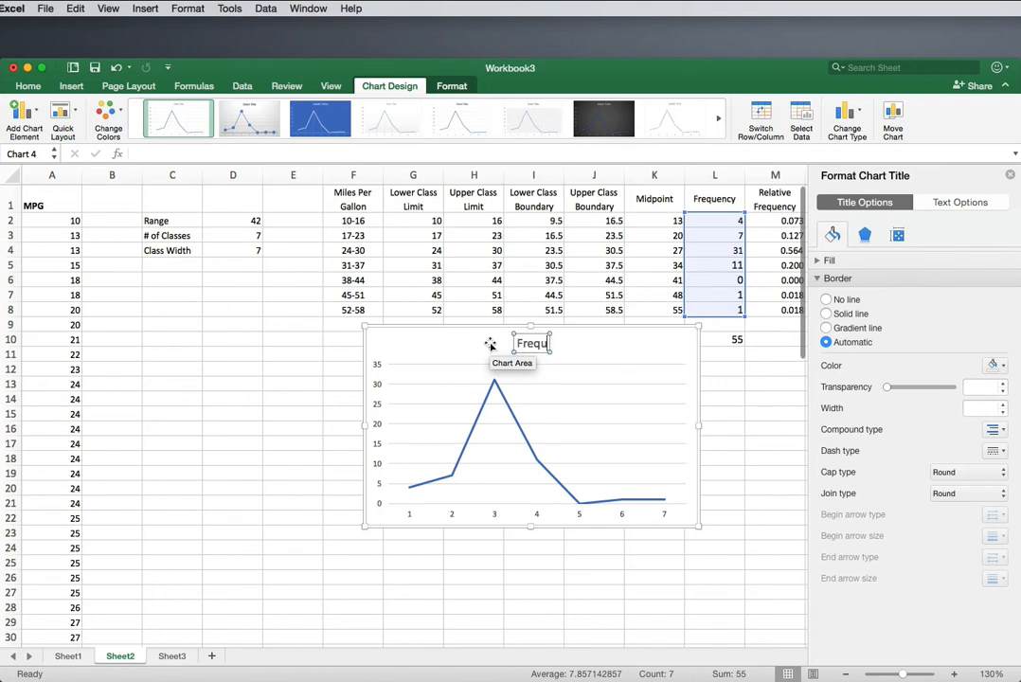
{"action": "type", "text": "en"}
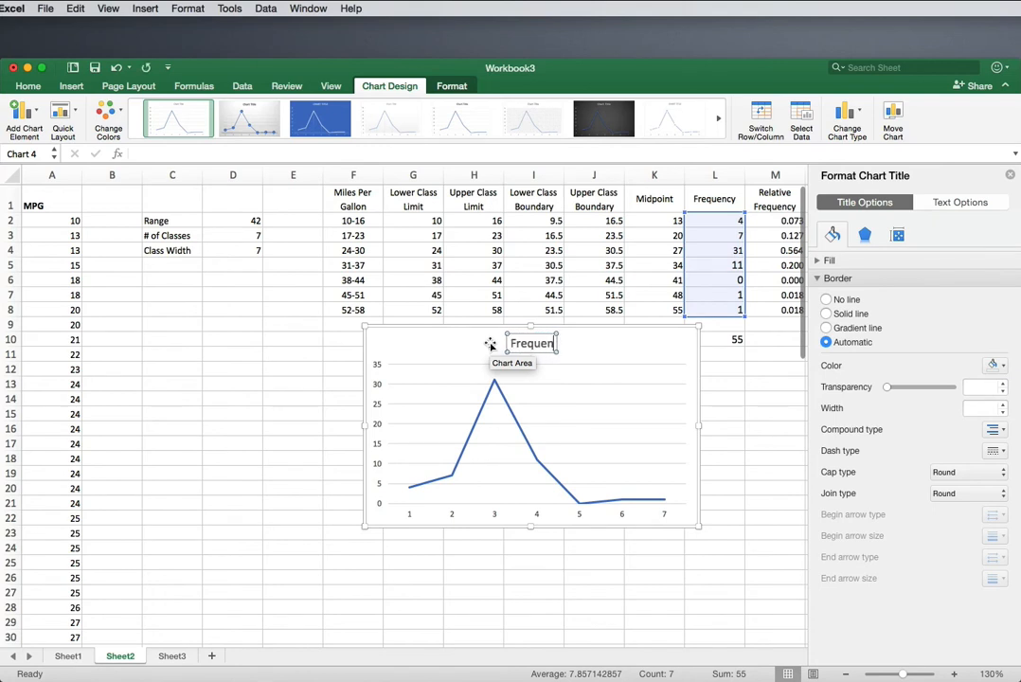
{"action": "type", "text": "cy Polygon"}
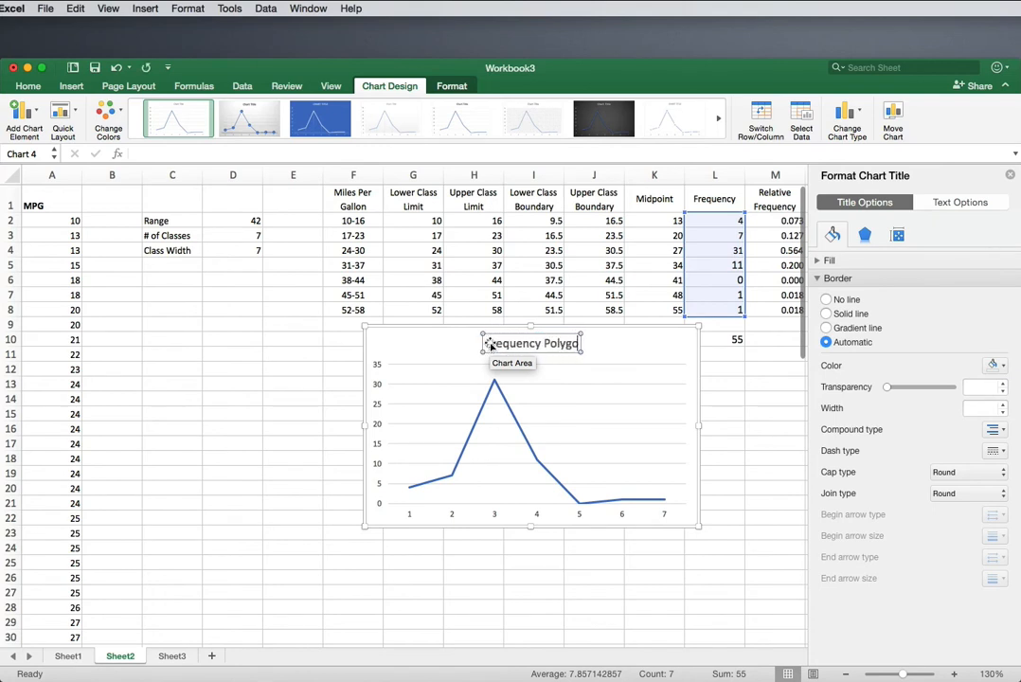
{"action": "type", "text": " MPG"}
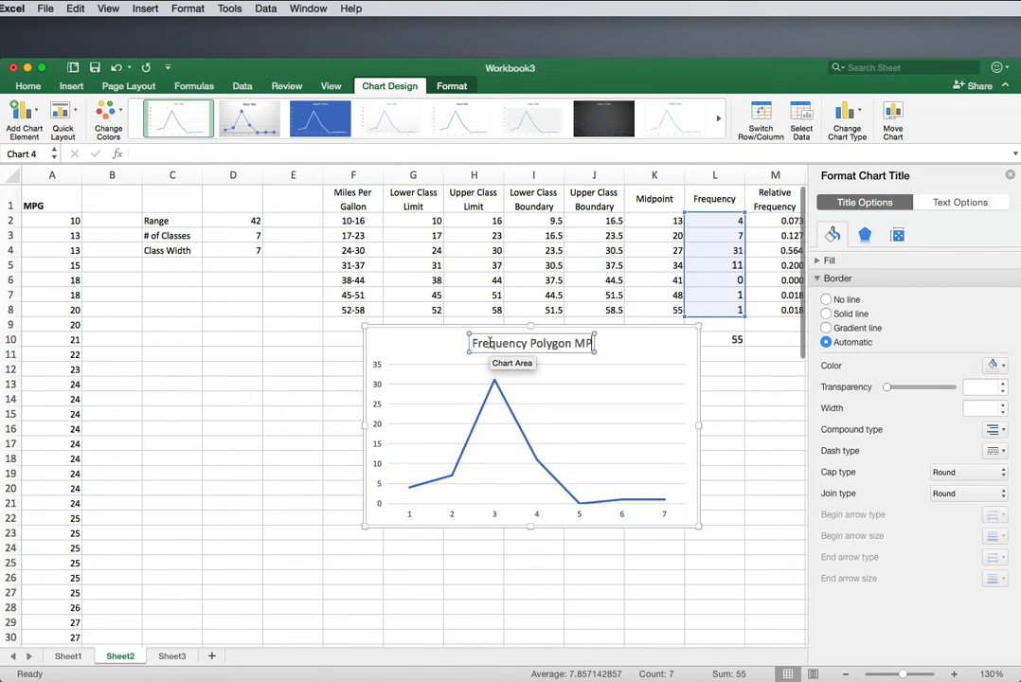
Step: Add a primary horizontal axis title to the chart and set its text to "MPG"
{"action": "left_click", "coordinate": [23, 111]}
{"action": "mouse_move", "coordinate": [61, 152]}
{"action": "left_click", "coordinate": [167, 160]}
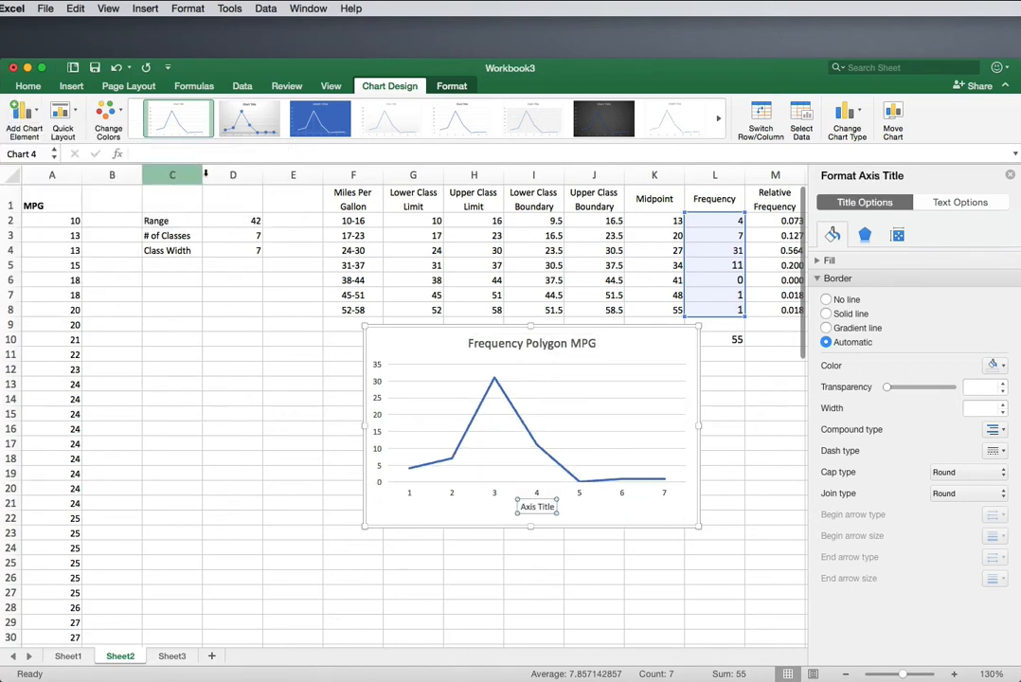
{"action": "left_click_drag", "start_coordinate": [554, 506], "coordinate": [517, 506]}
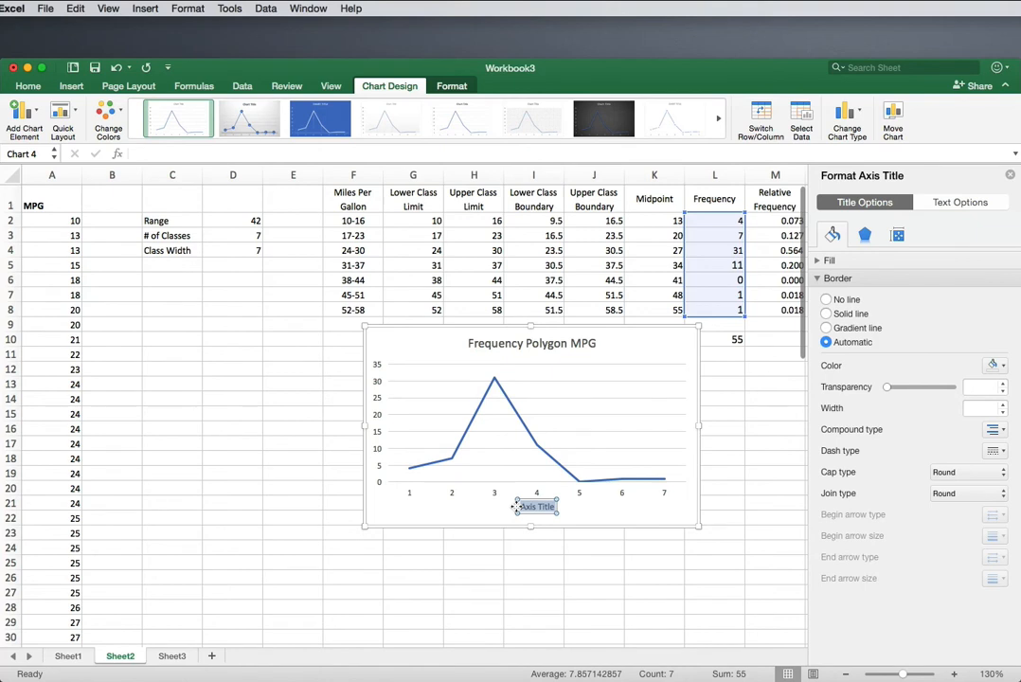
{"action": "type", "text": "M"}
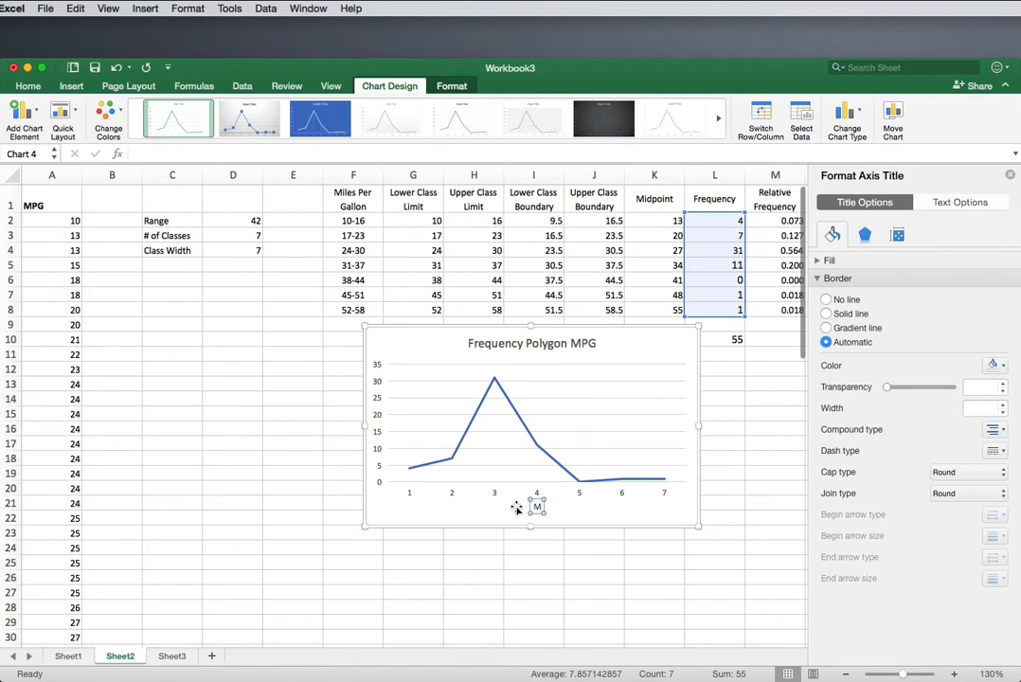
{"action": "type", "text": "PG"}
Step: Add a primary vertical axis title to the chart and set its text to "Frequency"
{"action": "left_click", "coordinate": [28, 110]}
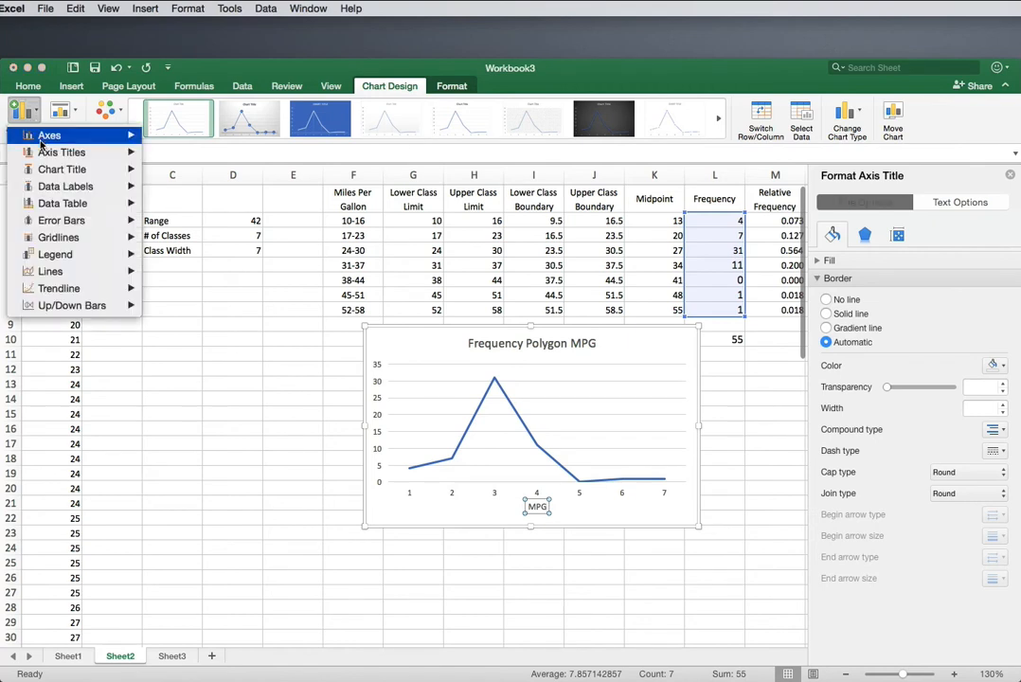
{"action": "mouse_move", "coordinate": [48, 153]}
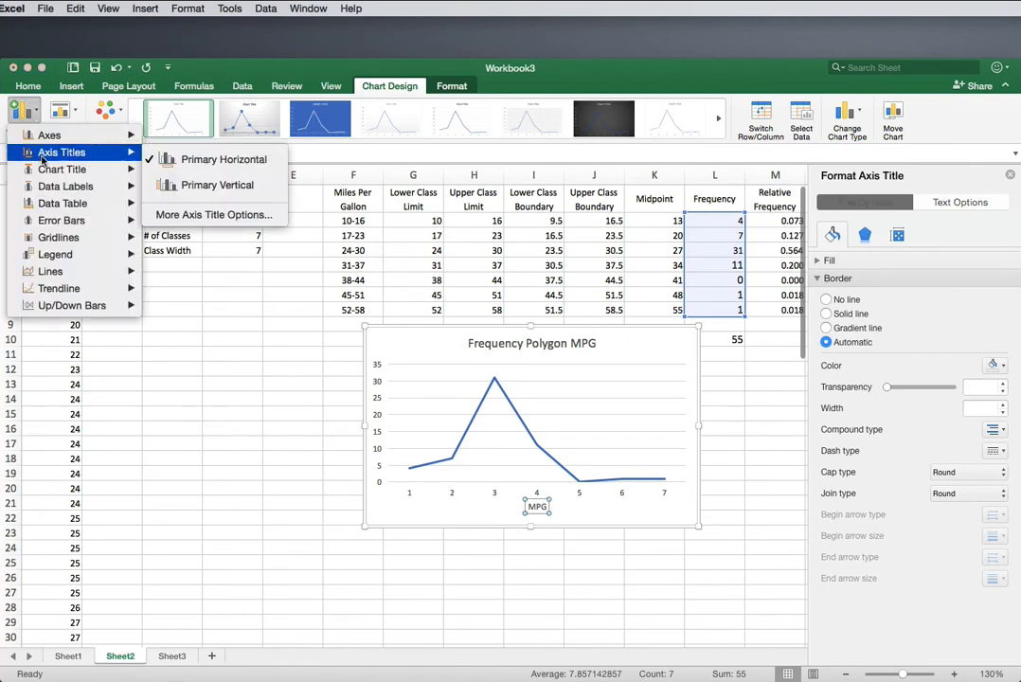
{"action": "left_click", "coordinate": [221, 186]}
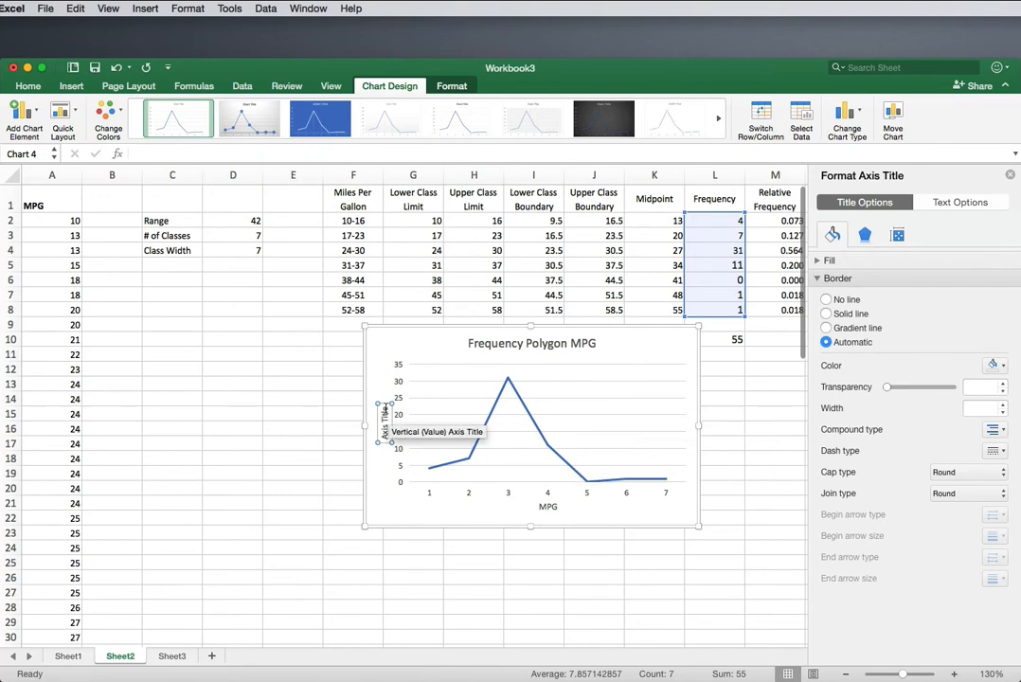
{"action": "left_click_drag", "start_coordinate": [385, 410], "coordinate": [386, 448]}
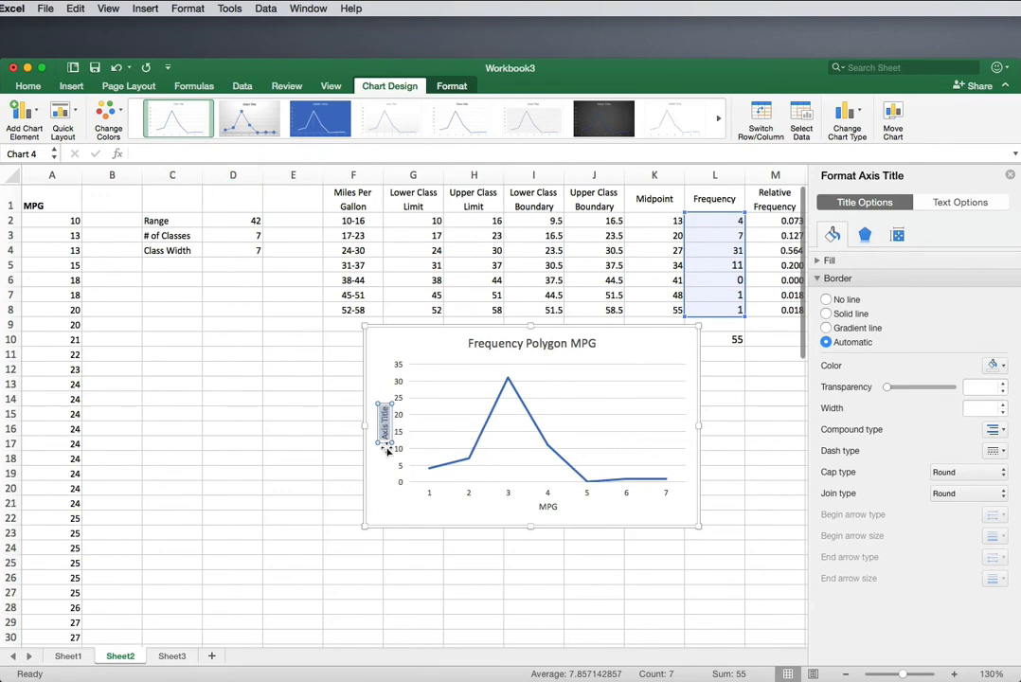
{"action": "type", "text": "Frequency"}
{"action": "left_click", "coordinate": [307, 491]}
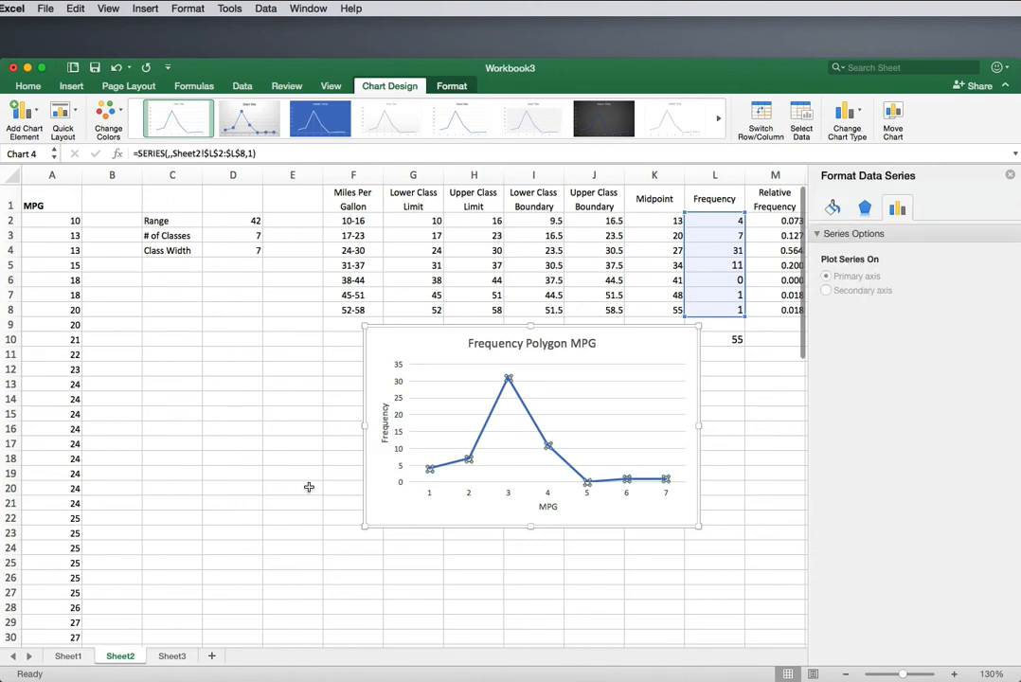
Step: Insert a blank row above row 2, directly below the table headers
{"action": "mouse_move", "coordinate": [431, 470]}
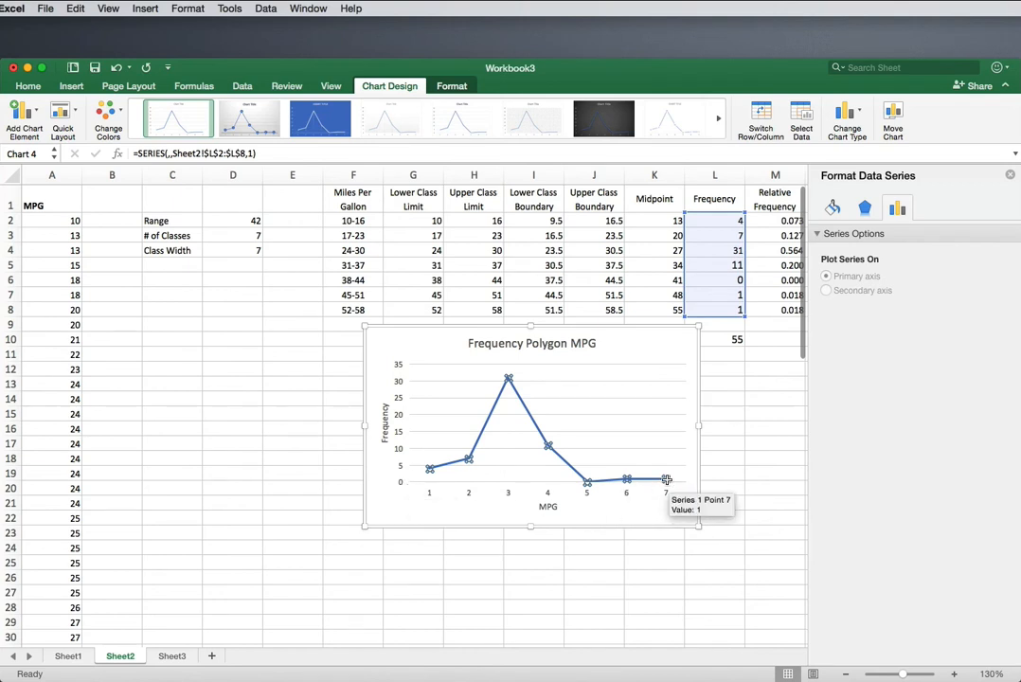
{"action": "left_click", "coordinate": [770, 390]}
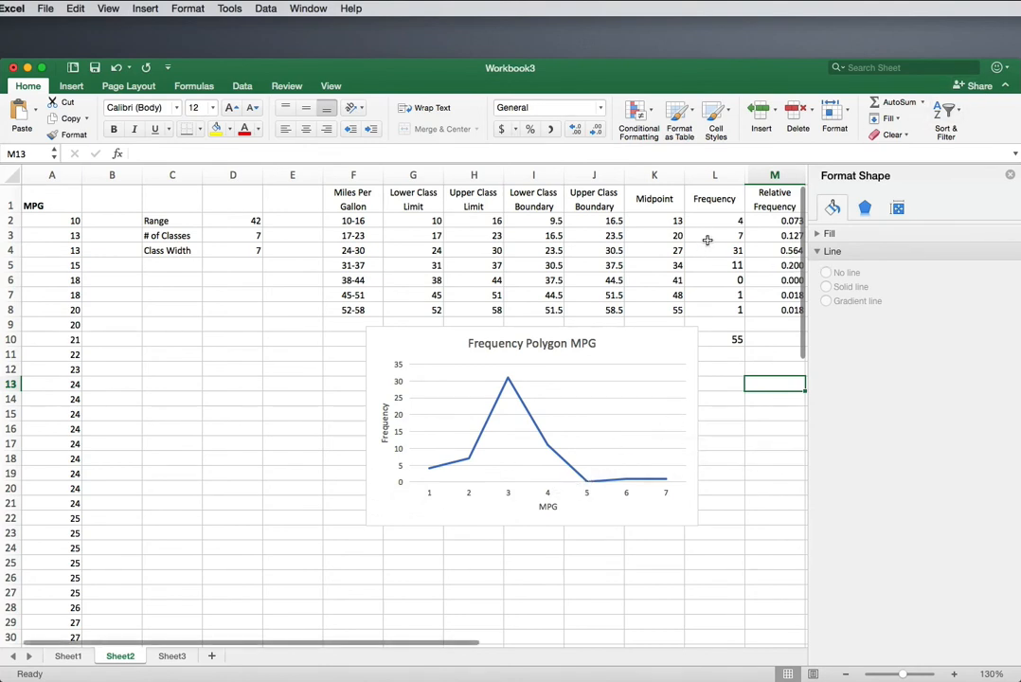
{"action": "left_click", "coordinate": [19, 220]}
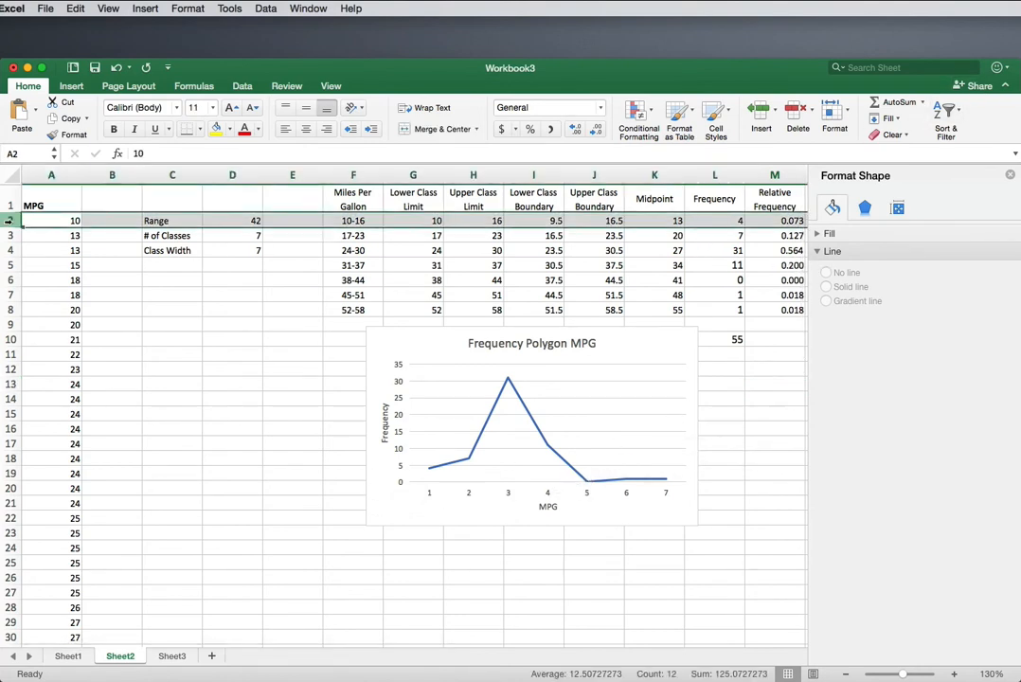
{"action": "right_click", "coordinate": [19, 221]}
{"action": "left_click", "coordinate": [61, 292]}
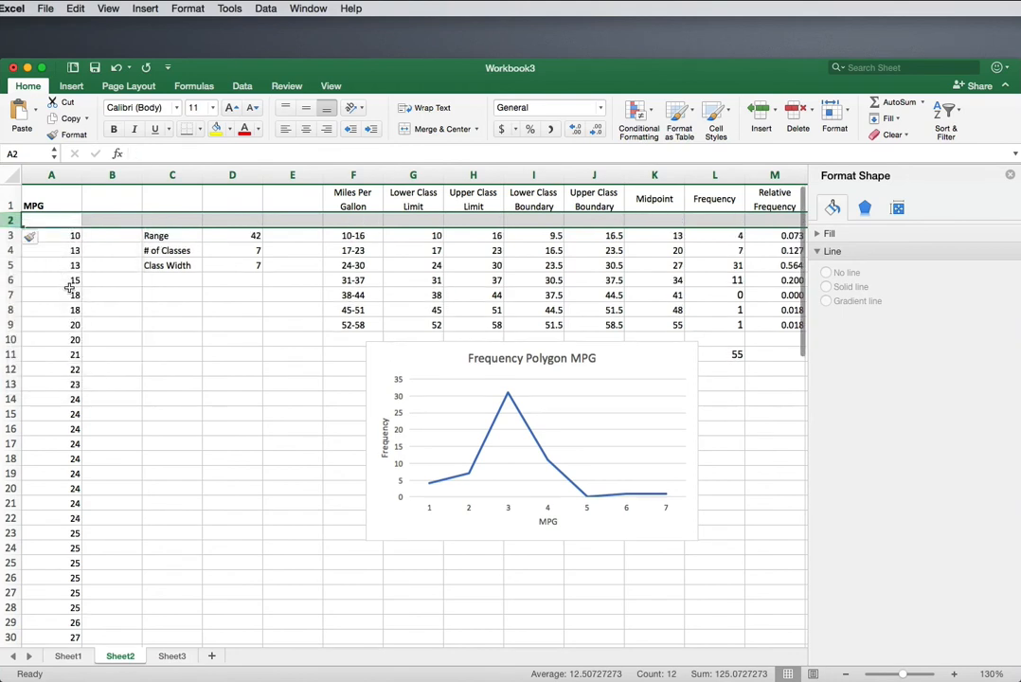
Step: Enter a frequency of 0 in cells L2 and L10, and right-align L2
{"action": "left_click", "coordinate": [725, 221]}
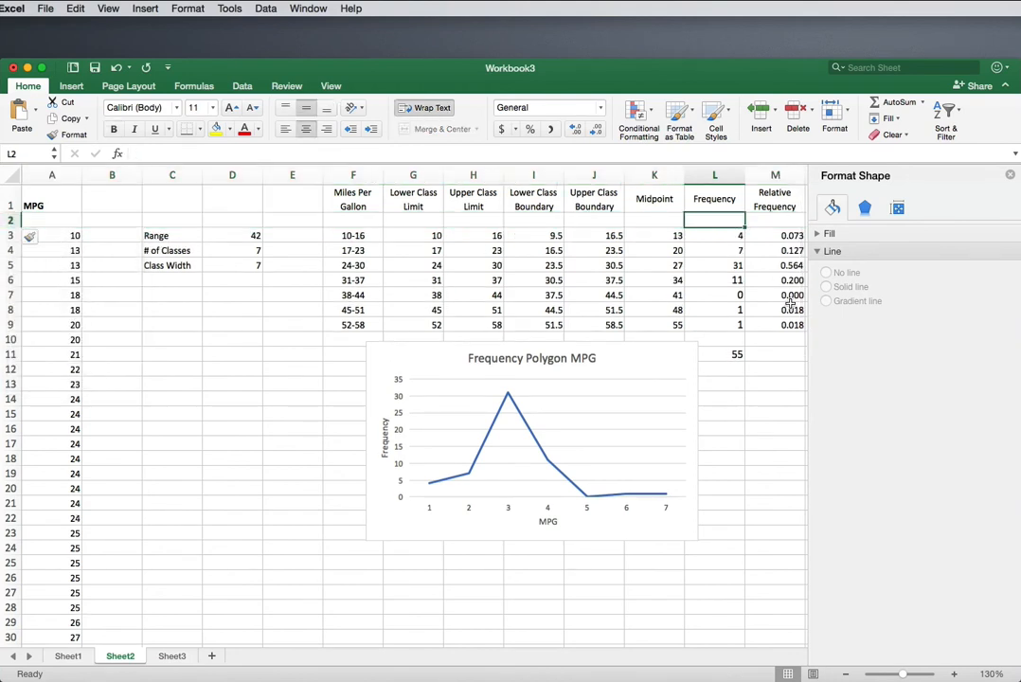
{"action": "type", "text": "0"}
{"action": "left_click", "coordinate": [714, 340]}
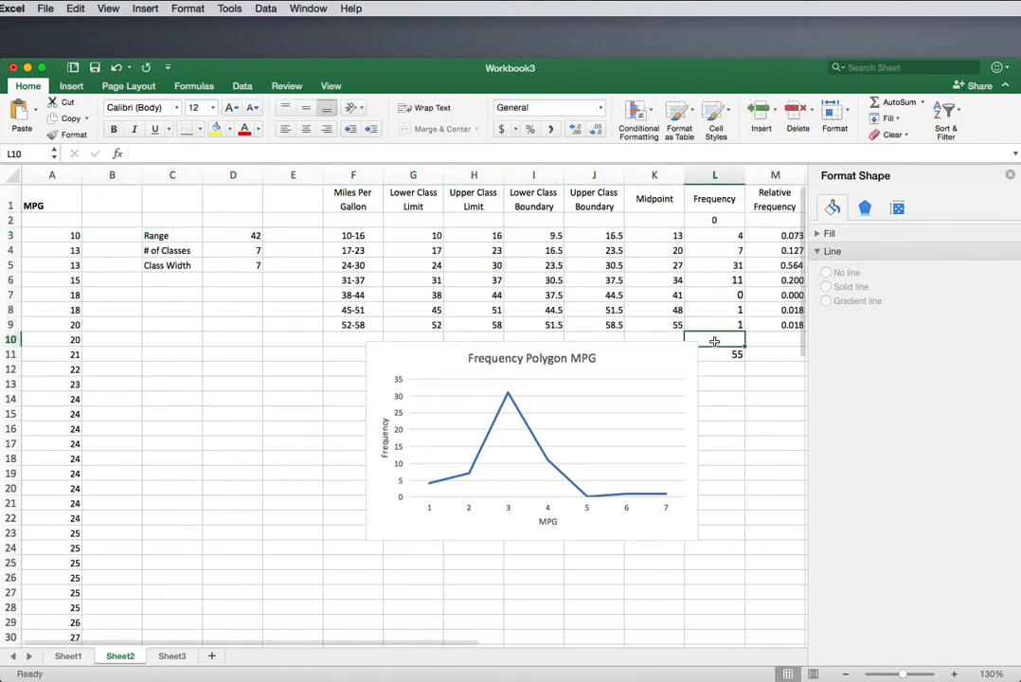
{"action": "type", "text": "0"}
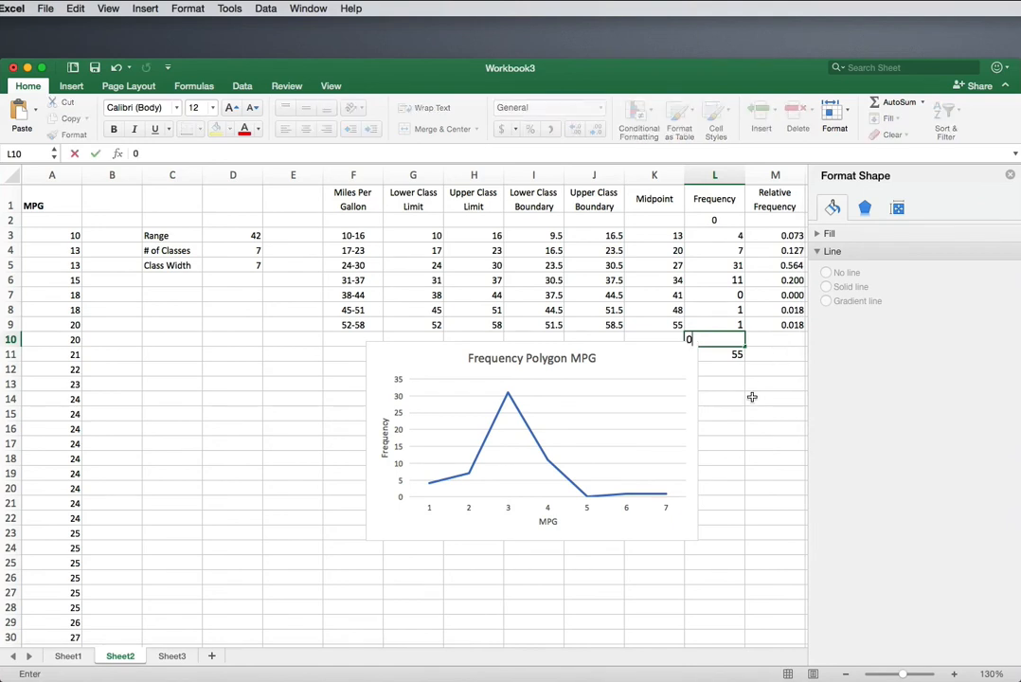
{"action": "left_click", "coordinate": [754, 398]}
{"action": "left_click", "coordinate": [708, 224]}
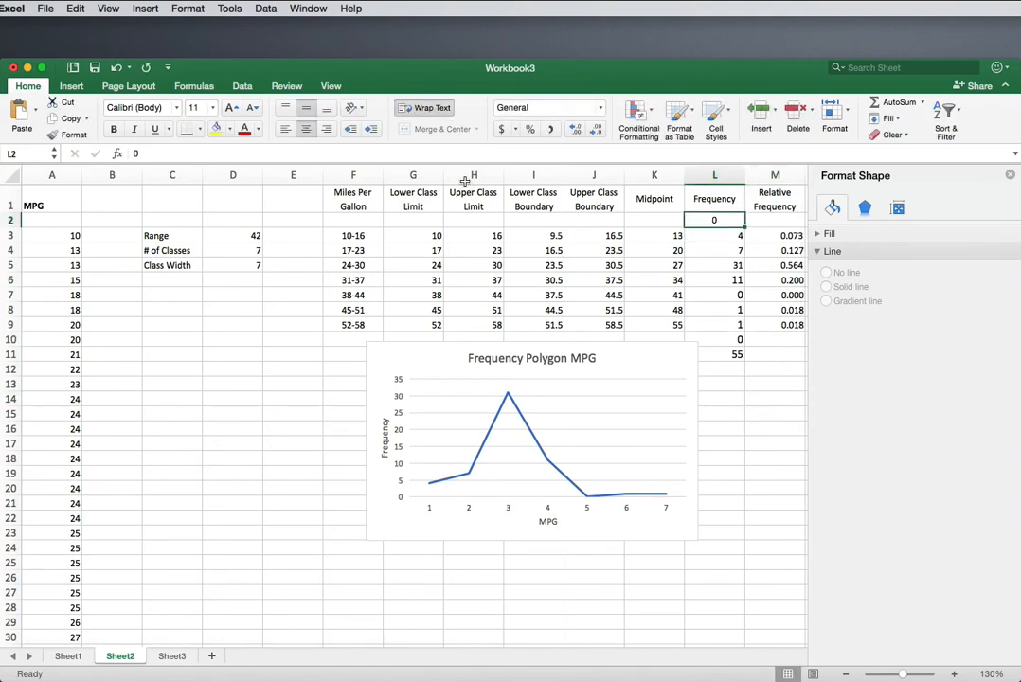
{"action": "left_click", "coordinate": [326, 131]}
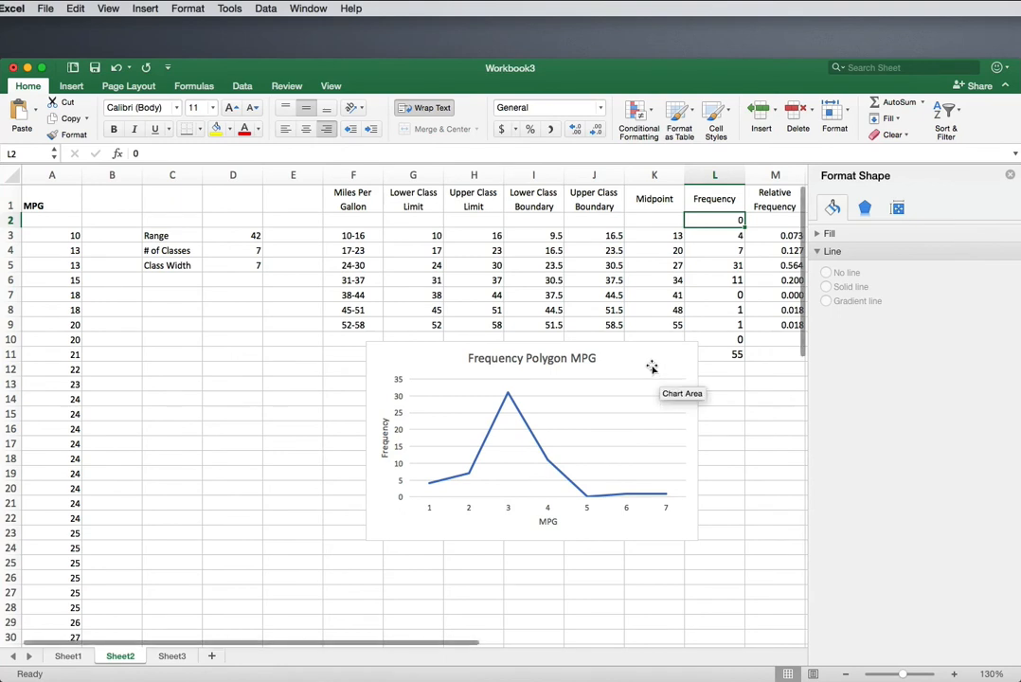
Step: Move the chart clear of the frequency column and extend its data range to L2:L10
{"action": "left_click_drag", "start_coordinate": [651, 366], "coordinate": [604, 374]}
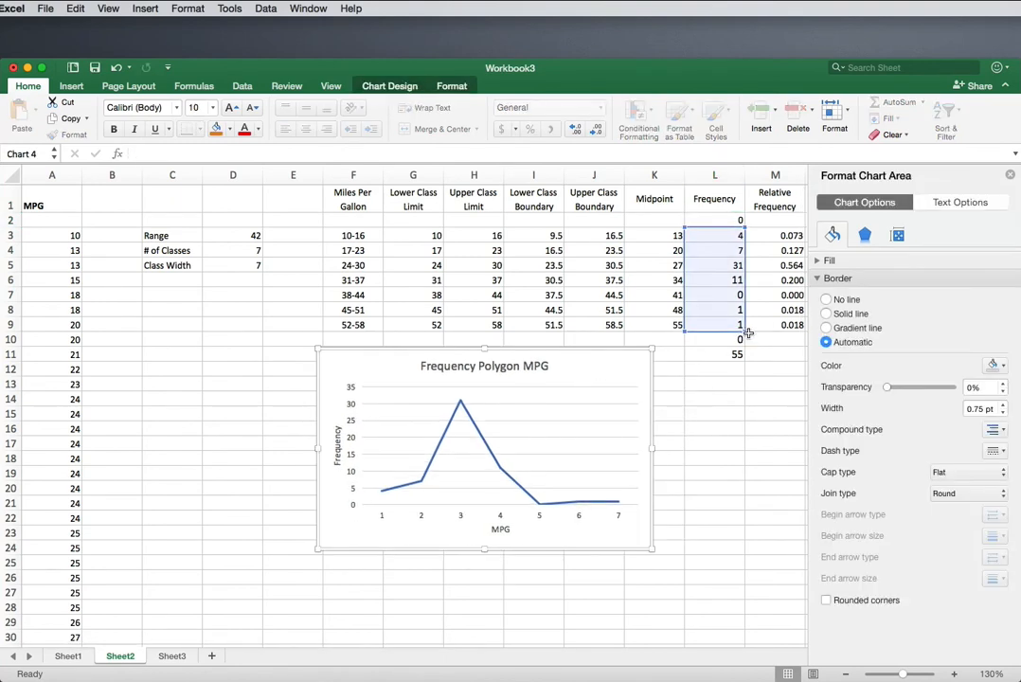
{"action": "left_click_drag", "start_coordinate": [744, 336], "coordinate": [744, 349]}
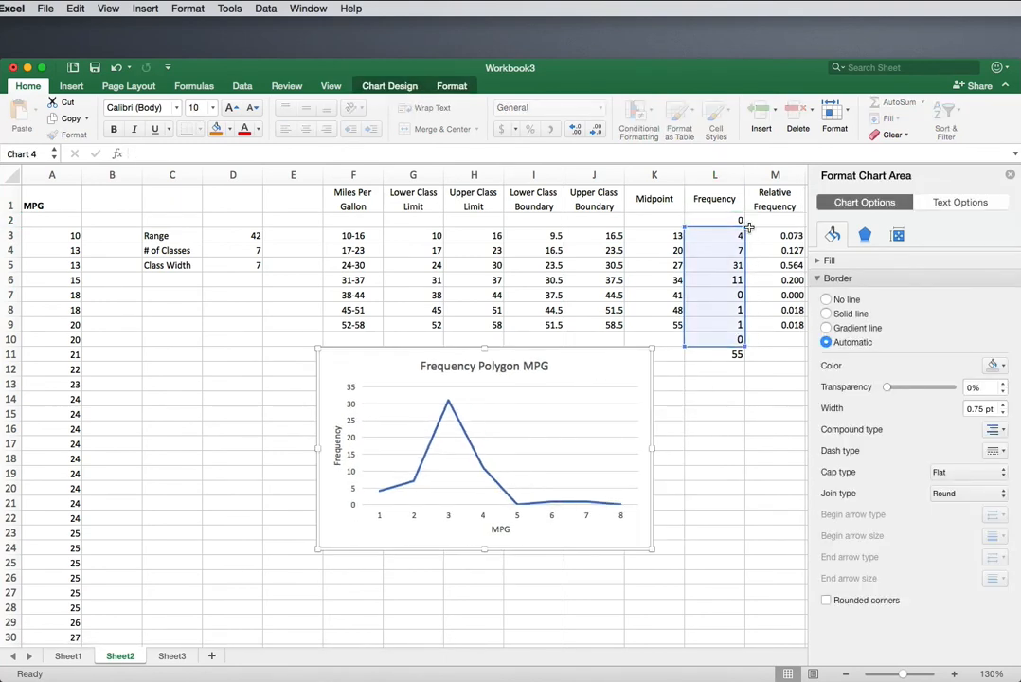
{"action": "left_click_drag", "start_coordinate": [745, 228], "coordinate": [747, 216]}
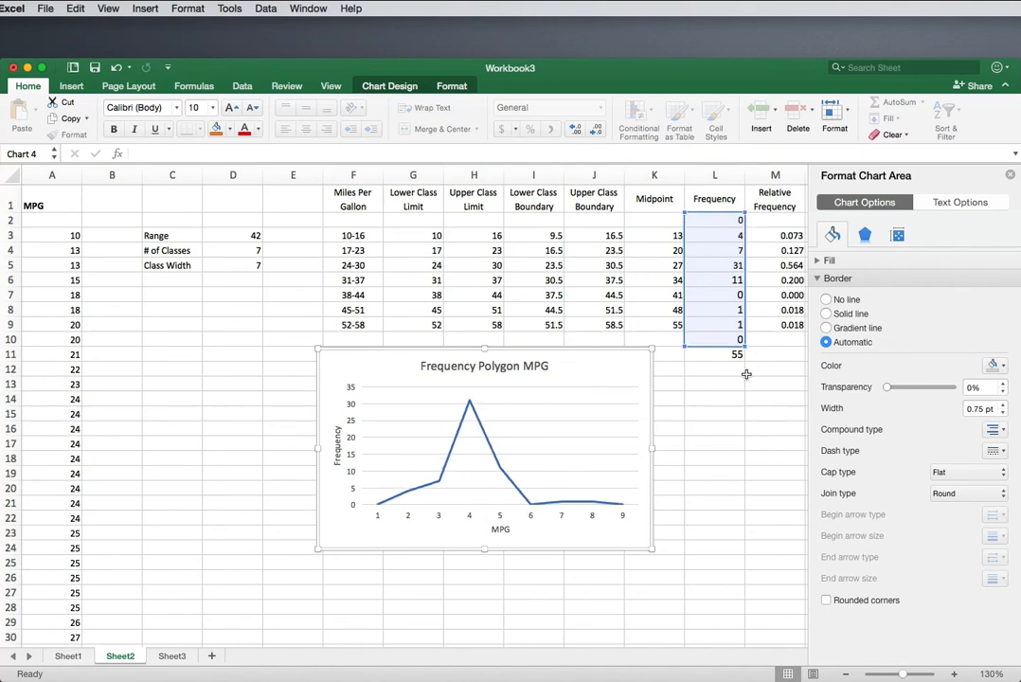
{"action": "mouse_move", "coordinate": [624, 512]}
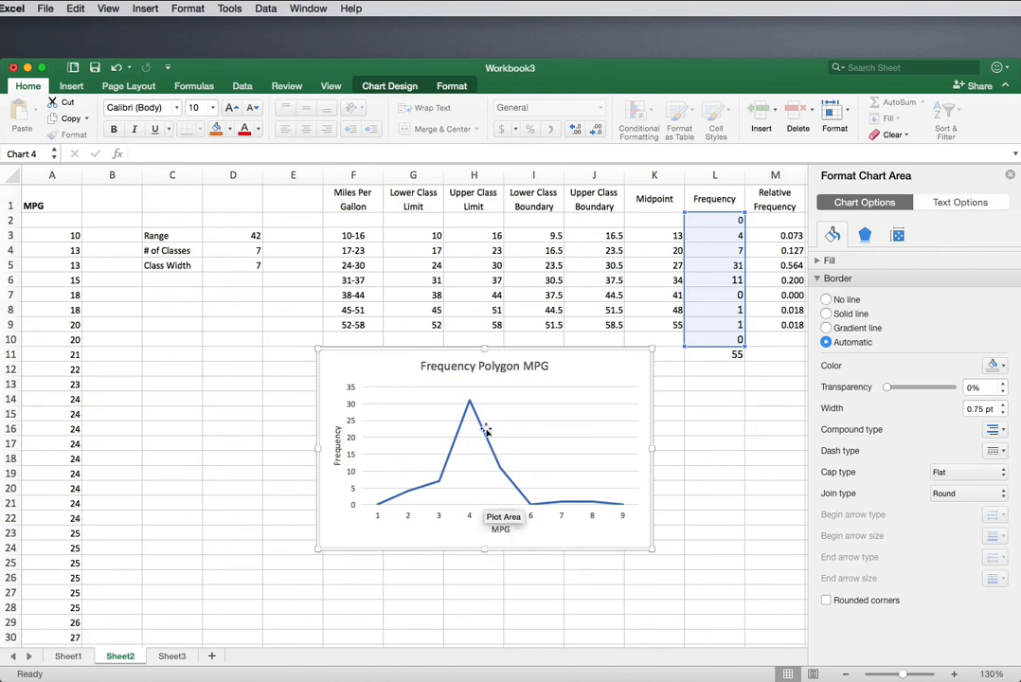
{"action": "left_click_drag", "start_coordinate": [695, 220], "coordinate": [702, 337]}
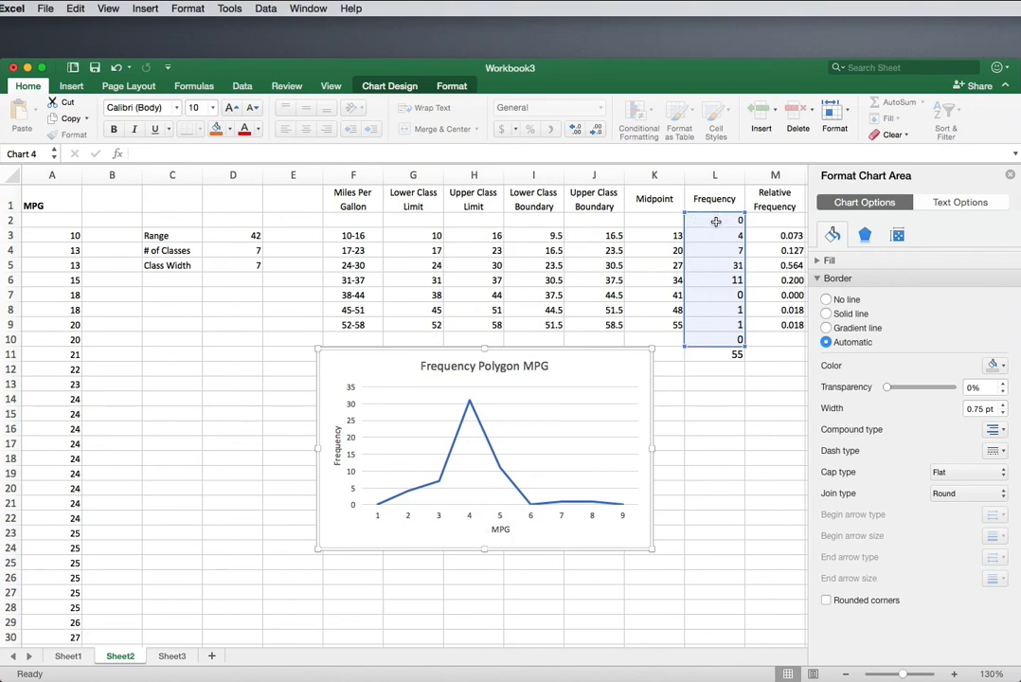
Step: Compare the spacing between consecutive midpoints in column K with the class width in D5
{"action": "left_click", "coordinate": [648, 222]}
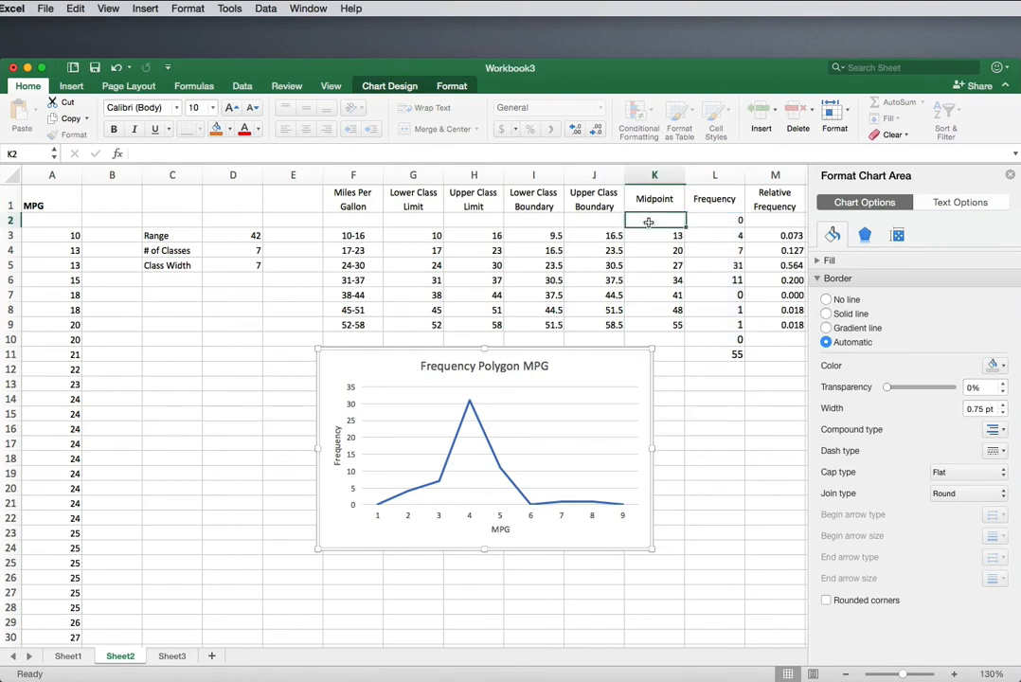
{"action": "left_click", "coordinate": [667, 337]}
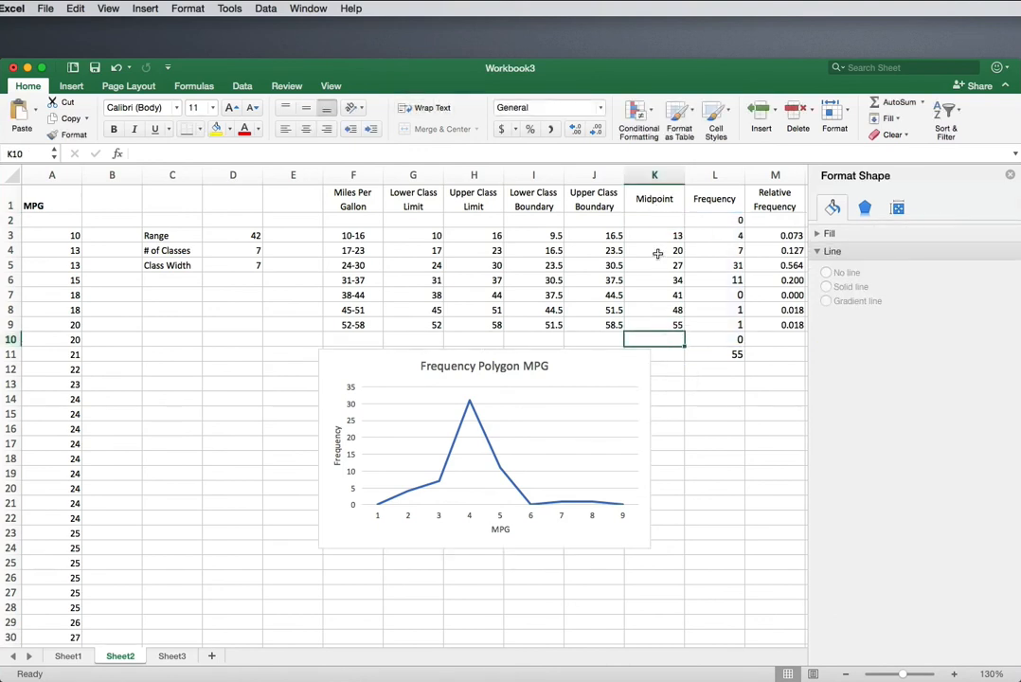
{"action": "left_click", "coordinate": [663, 221]}
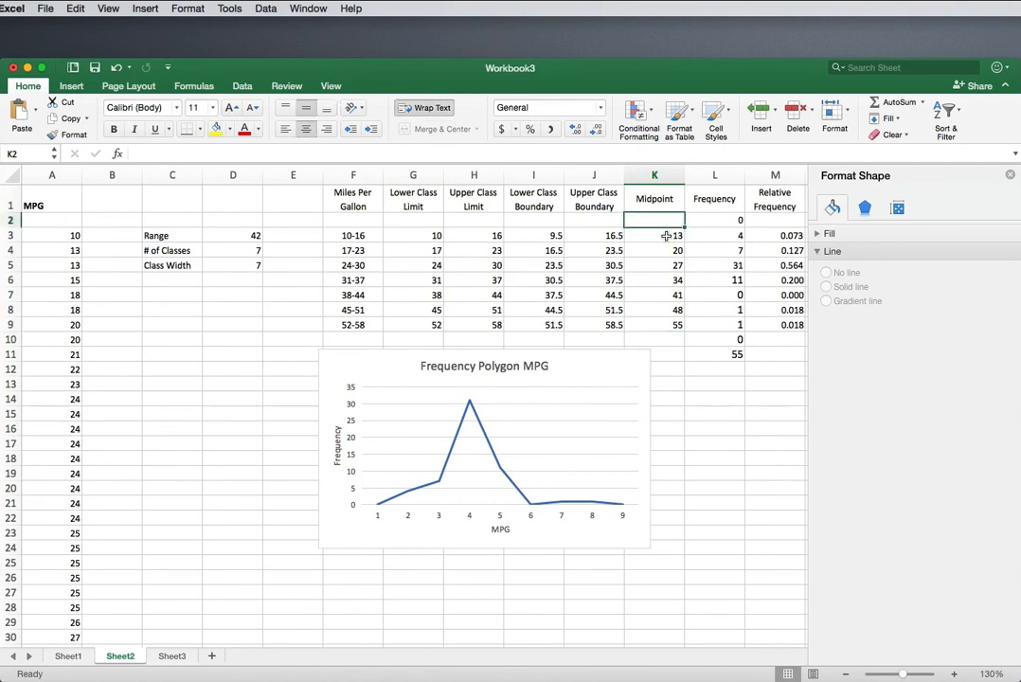
{"action": "left_click", "coordinate": [664, 234]}
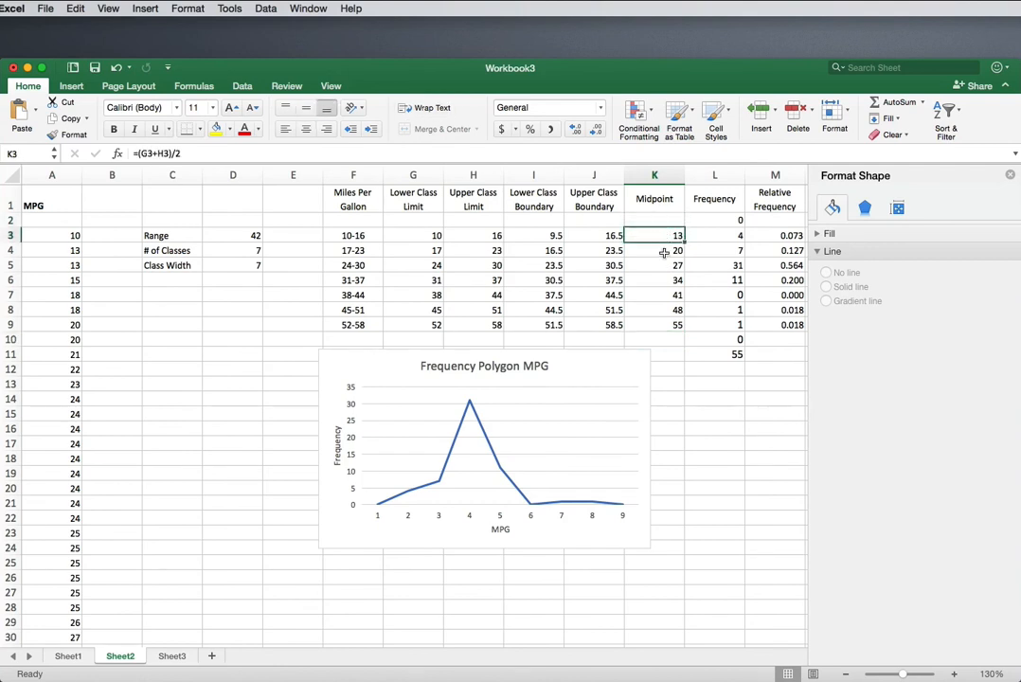
{"action": "left_click", "coordinate": [664, 252]}
{"action": "left_click", "coordinate": [659, 278]}
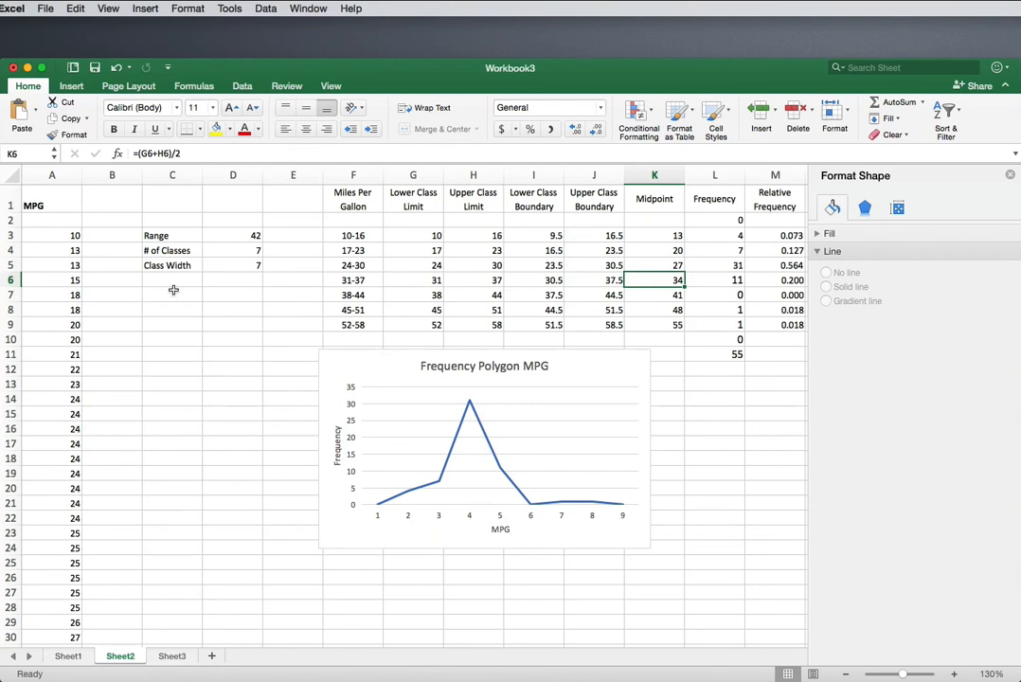
{"action": "left_click", "coordinate": [253, 266]}
{"action": "left_click", "coordinate": [653, 236]}
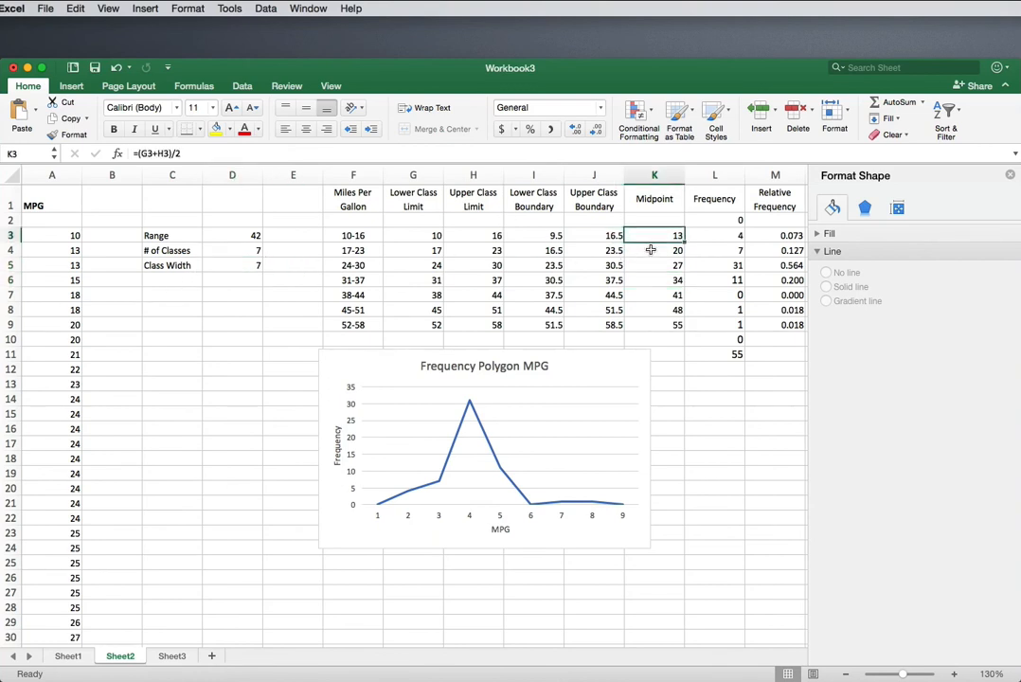
{"action": "left_click", "coordinate": [651, 249]}
{"action": "left_click", "coordinate": [650, 264]}
{"action": "left_click", "coordinate": [651, 232]}
Step: Enter the formula =K3-D5 in K2 to calculate the midpoint one class width below the first class
{"action": "left_click", "coordinate": [653, 222]}
{"action": "type", "text": "="}
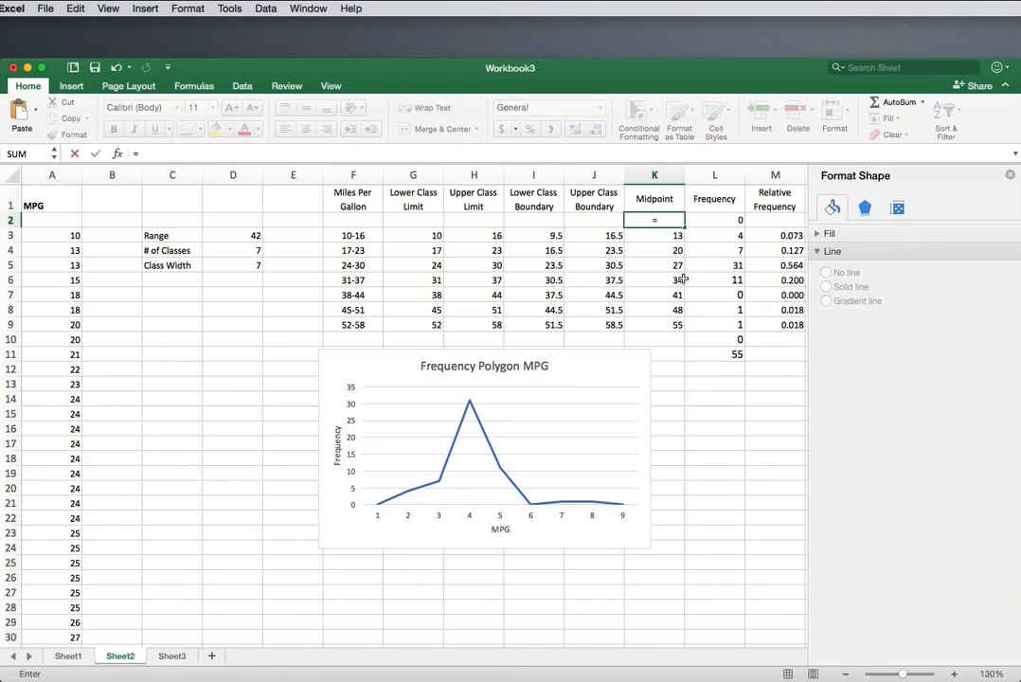
{"action": "key", "text": "Down"}
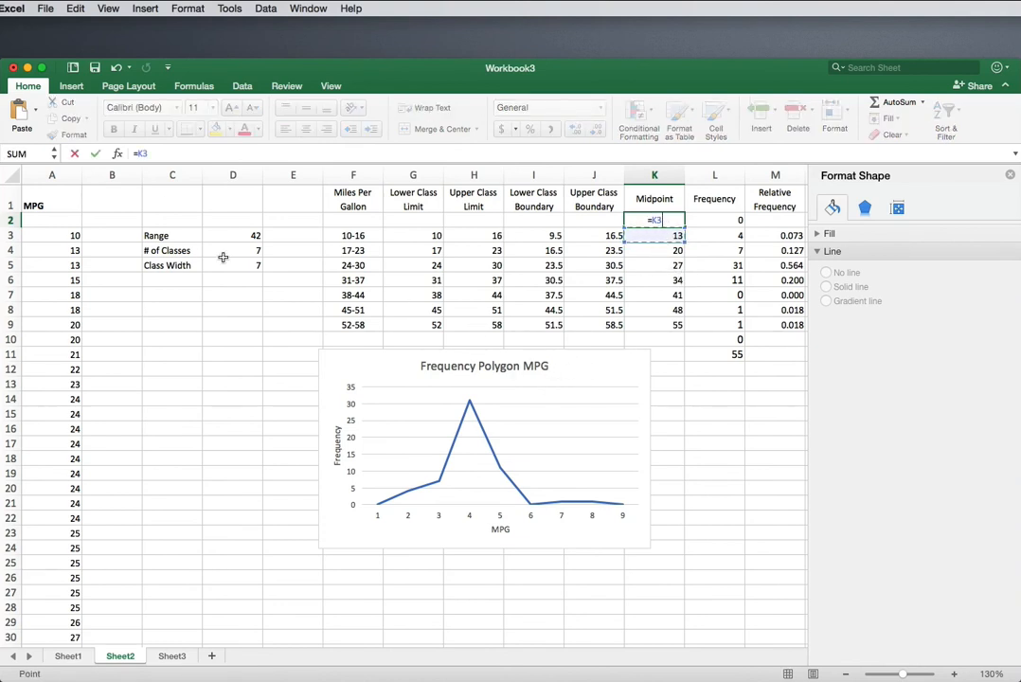
{"action": "type", "text": "-"}
{"action": "left_click", "coordinate": [249, 265]}
{"action": "key", "text": "Return"}
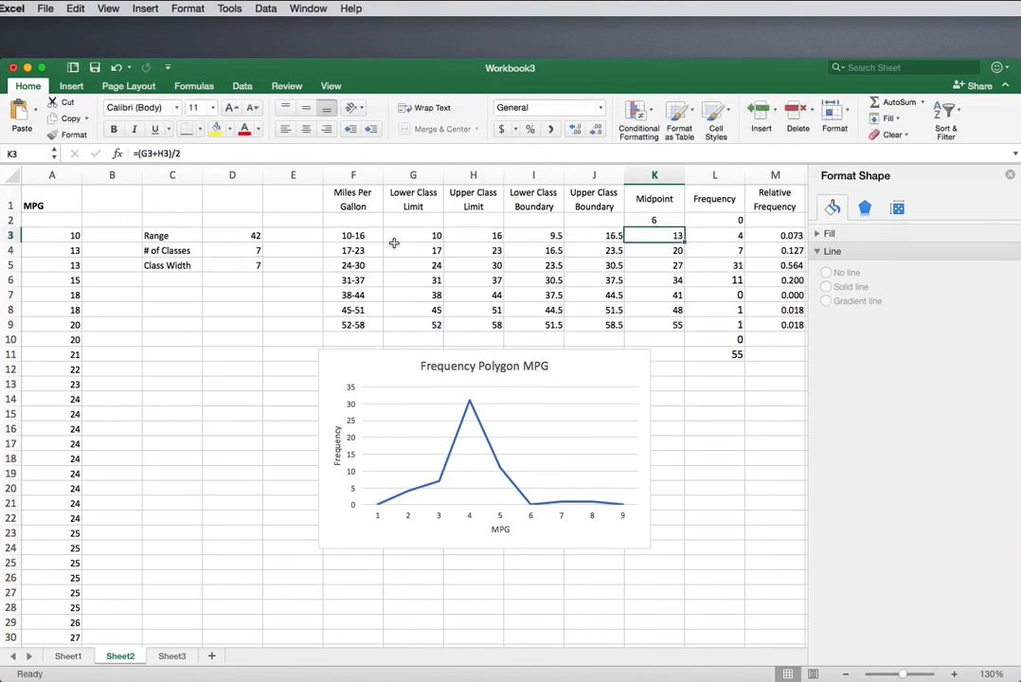
Step: Enter the formula =K9+7 in K10 for the midpoint above the last class, and right-align K2
{"action": "left_click", "coordinate": [670, 325]}
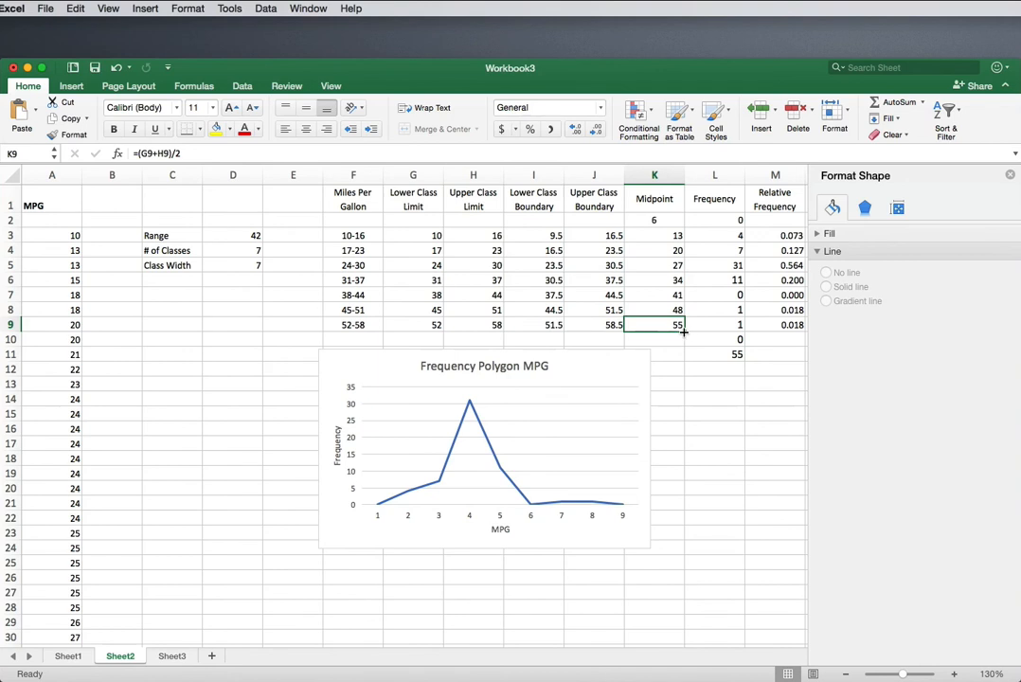
{"action": "left_click", "coordinate": [674, 338]}
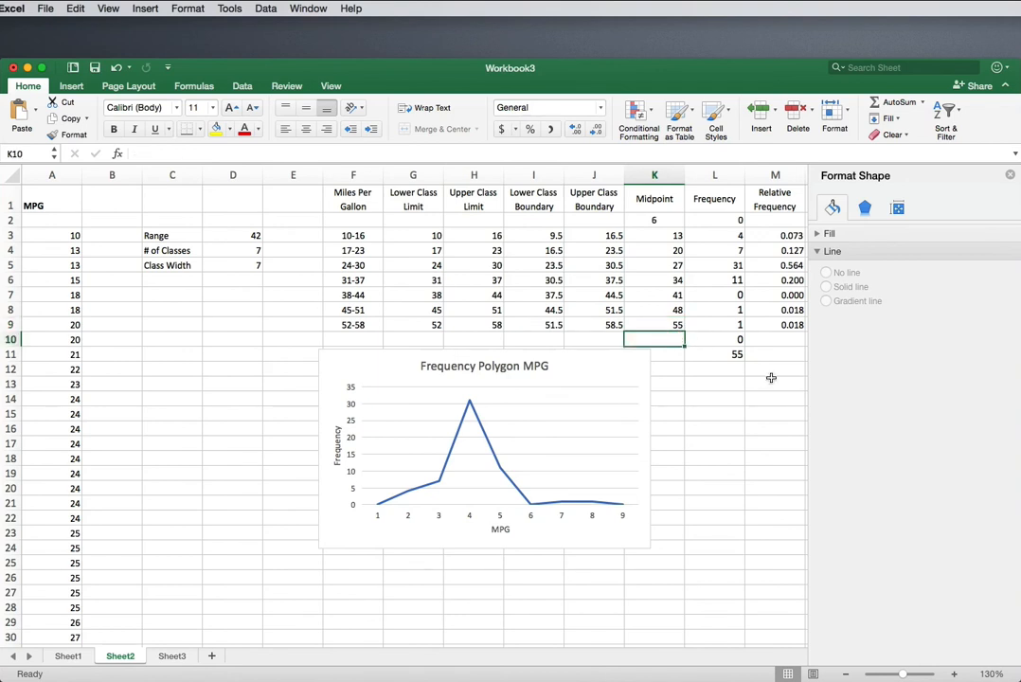
{"action": "type", "text": "="}
{"action": "left_click", "coordinate": [665, 324]}
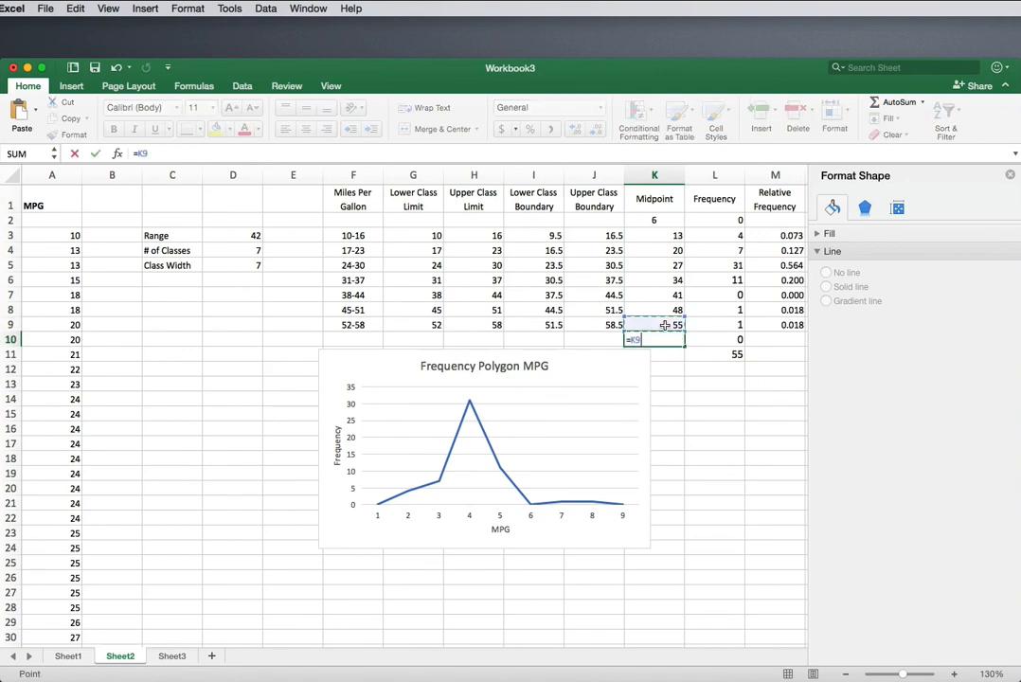
{"action": "type", "text": "+7"}
{"action": "left_click", "coordinate": [731, 391]}
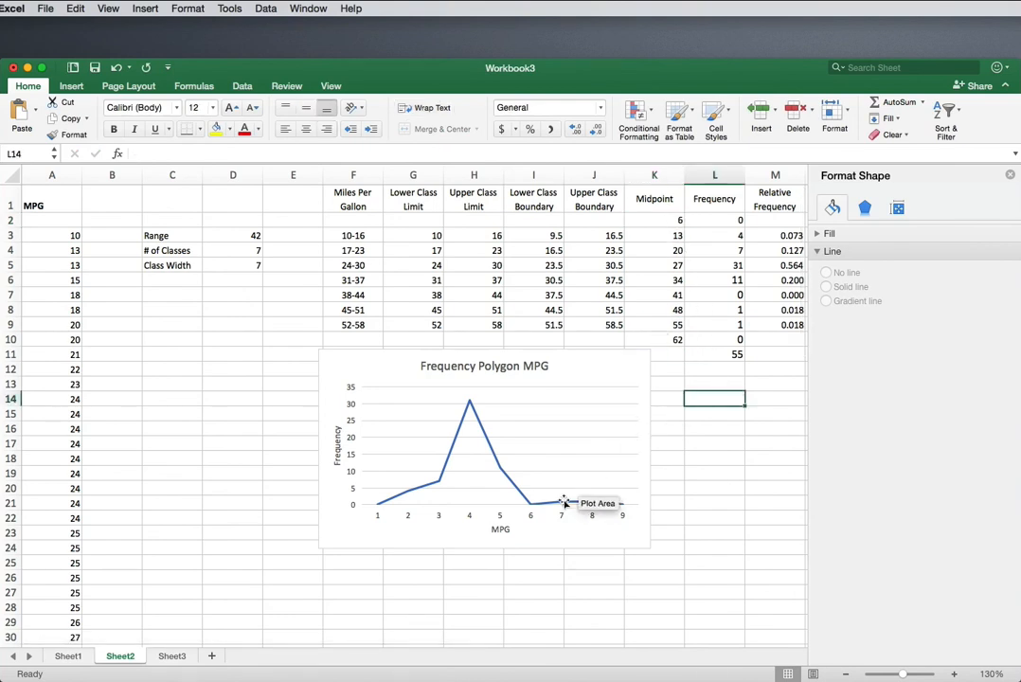
Step: Set the chart's horizontal category axis labels to the midpoints in Sheet2 K2:K10
{"action": "left_click", "coordinate": [593, 517]}
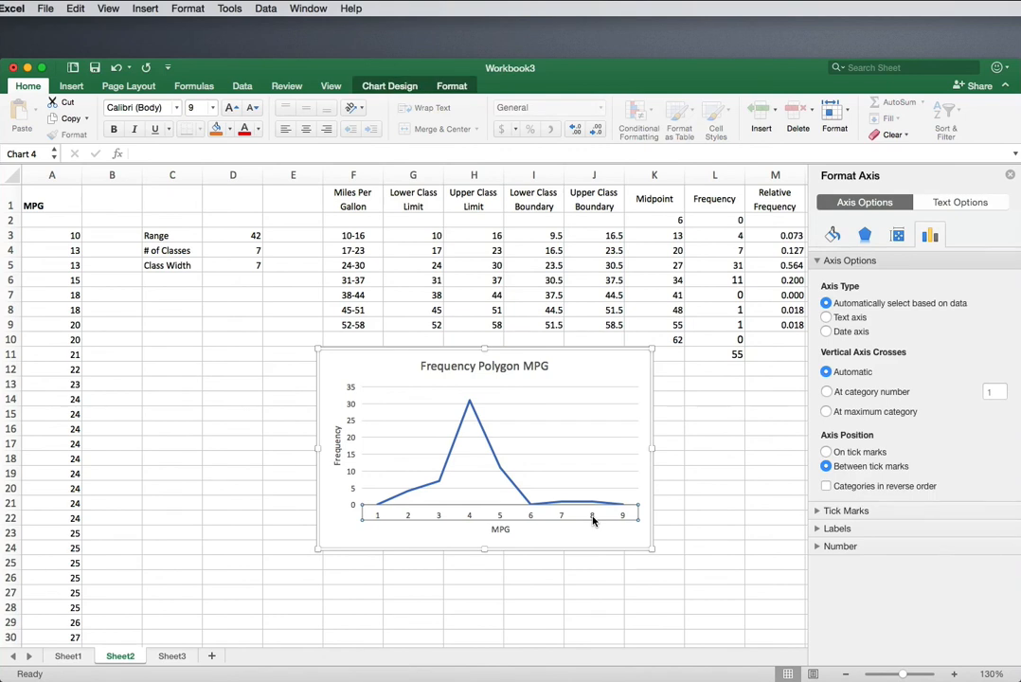
{"action": "right_click", "coordinate": [593, 519]}
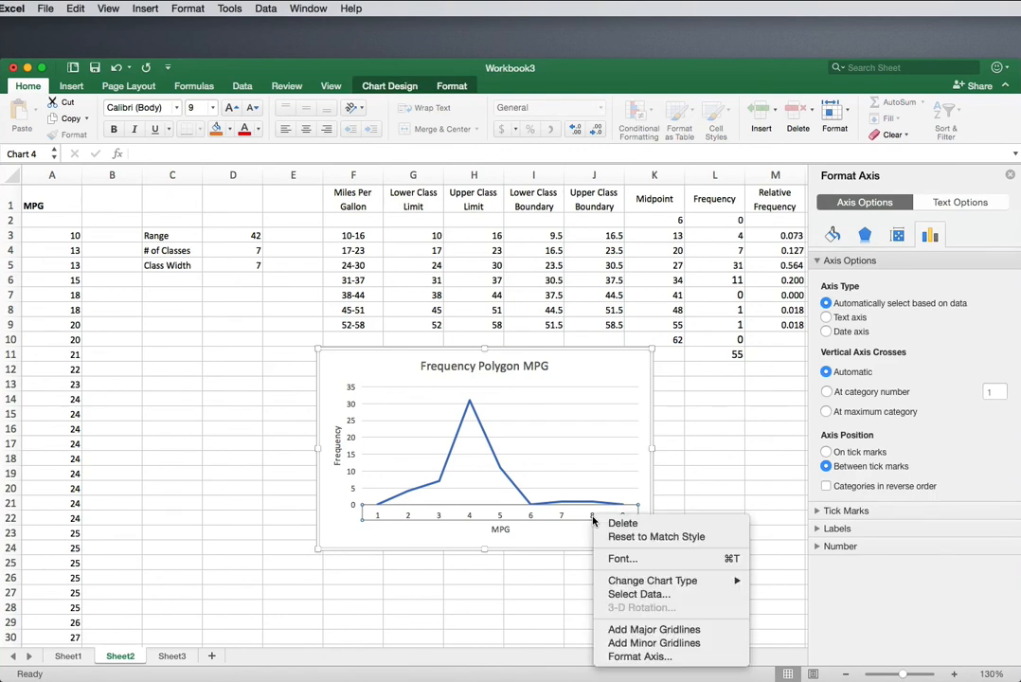
{"action": "left_click", "coordinate": [637, 594]}
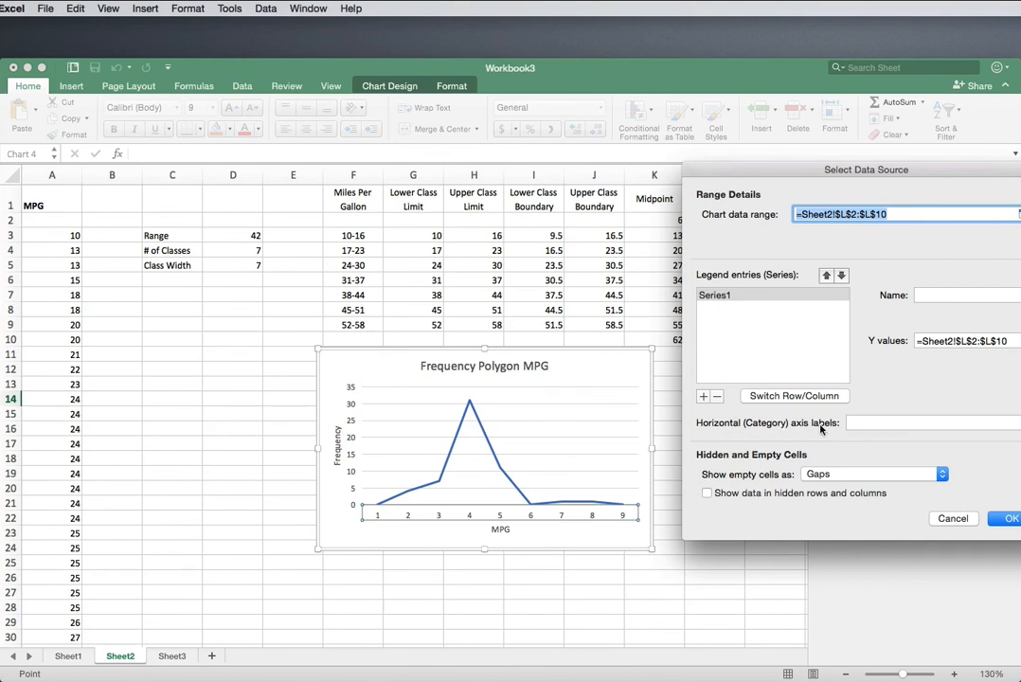
{"action": "left_click", "coordinate": [873, 424]}
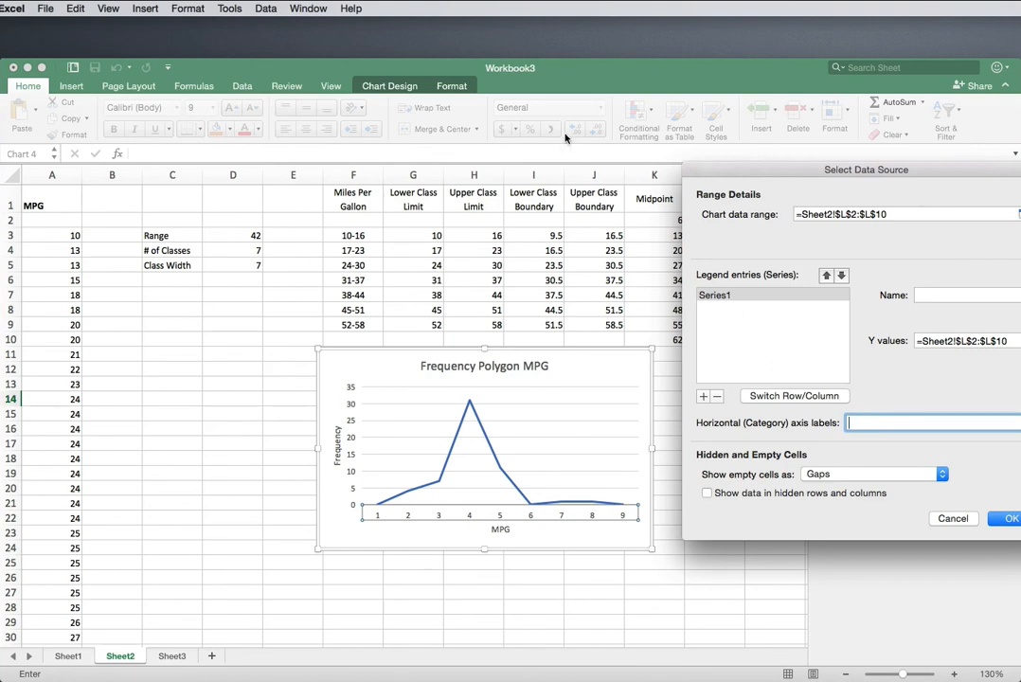
{"action": "left_click_drag", "start_coordinate": [640, 218], "coordinate": [648, 343]}
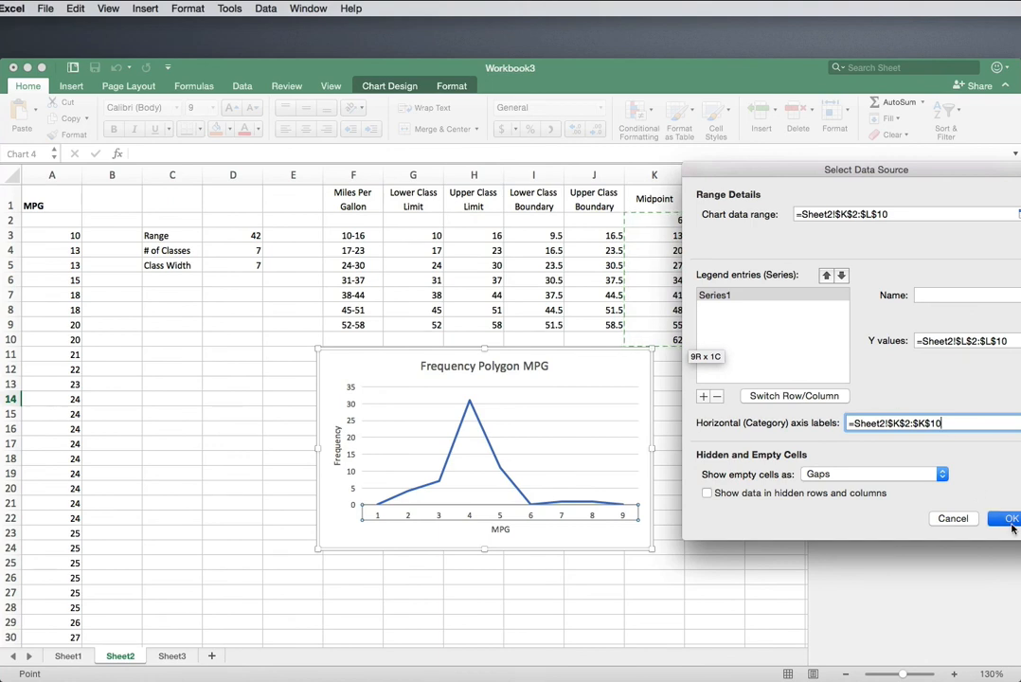
{"action": "left_click", "coordinate": [1009, 520]}
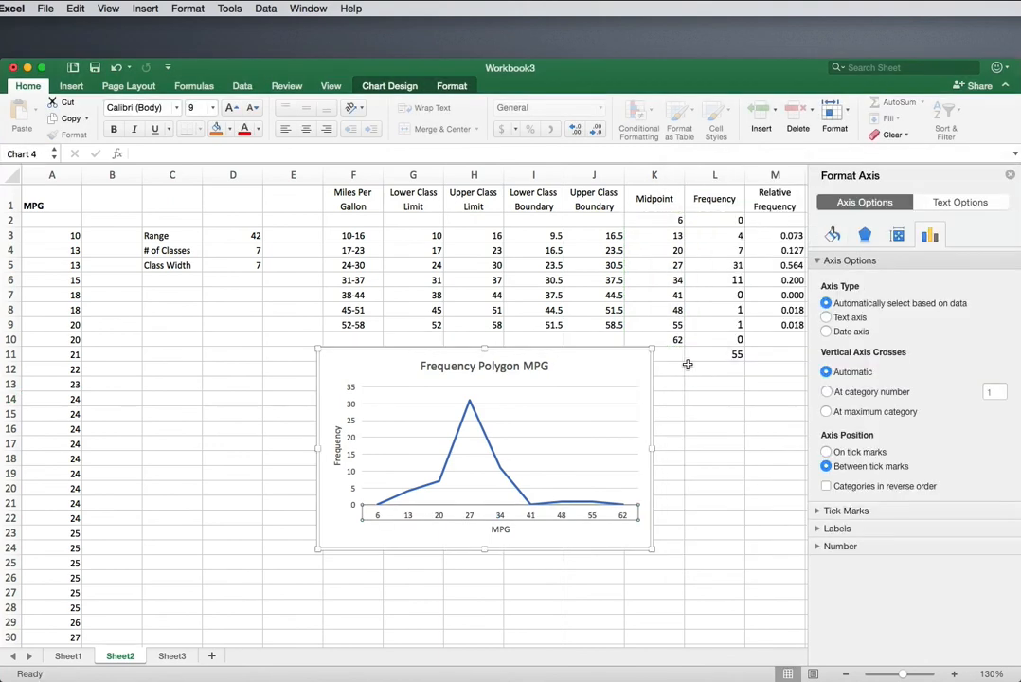